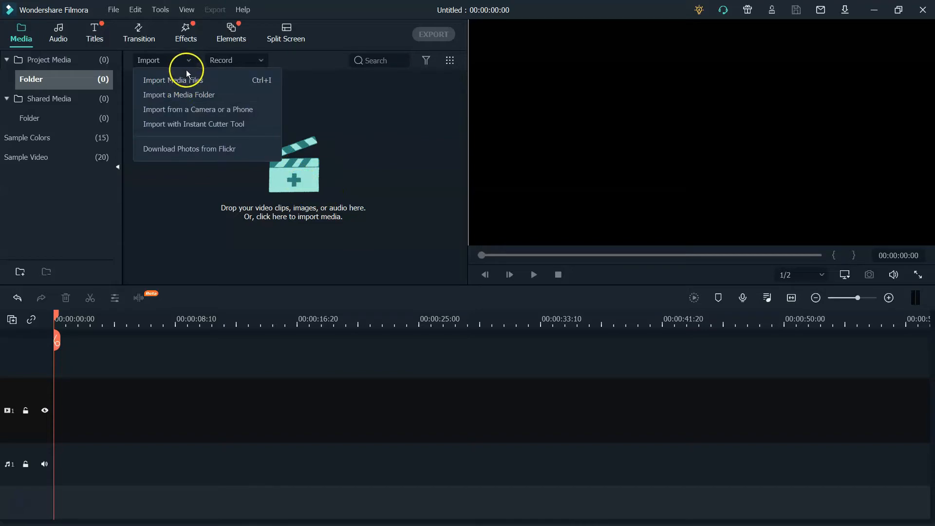
Import the video clip C0043 from the 2021-03-07 folder into the project media.
{"action": "left_click", "coordinate": [355, 121]}
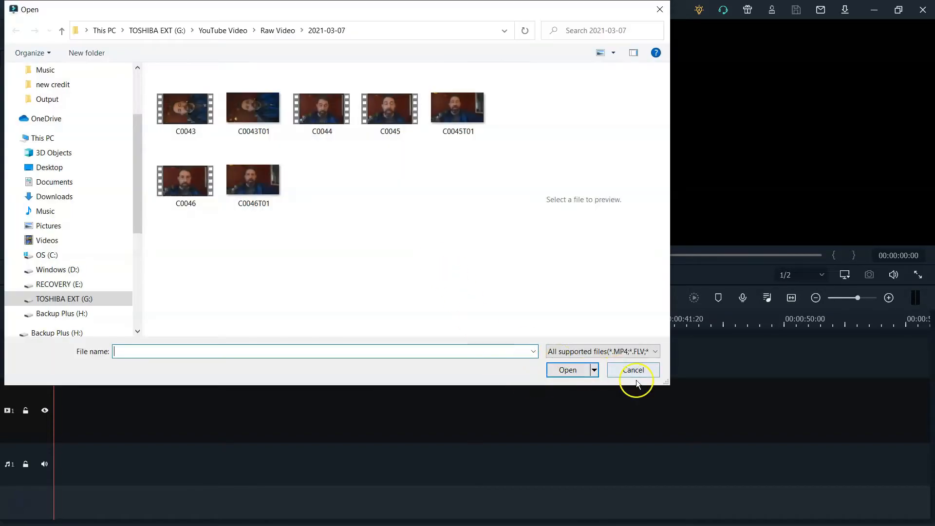
{"action": "left_click", "coordinate": [627, 371]}
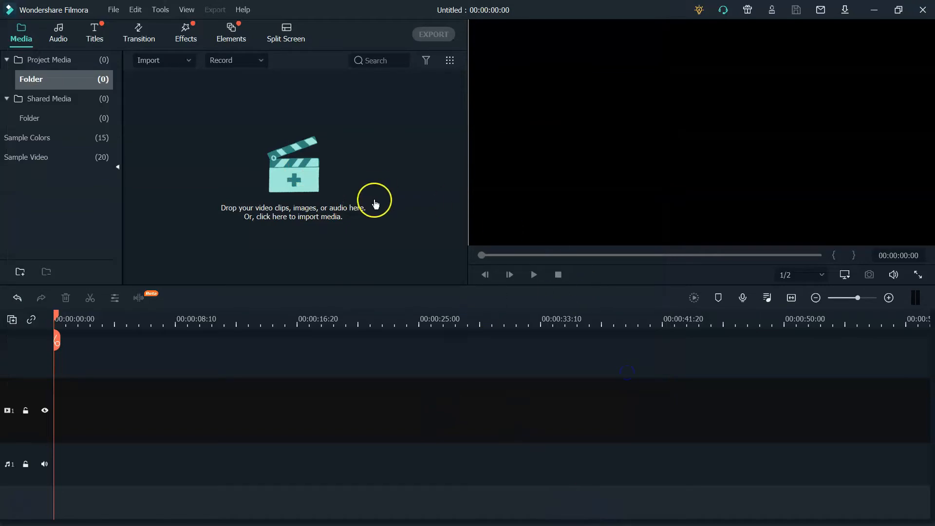
{"action": "left_click", "coordinate": [300, 184]}
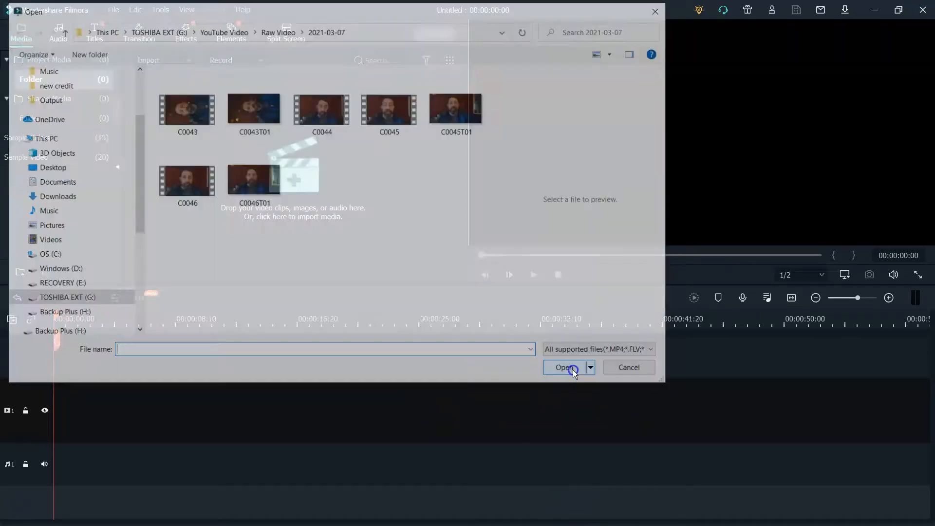
{"action": "left_click", "coordinate": [185, 104]}
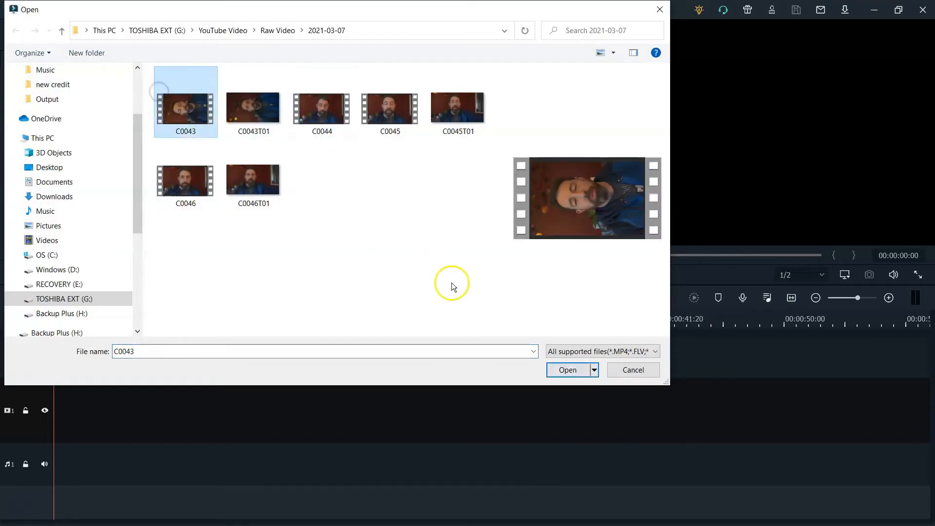
{"action": "left_click", "coordinate": [560, 370]}
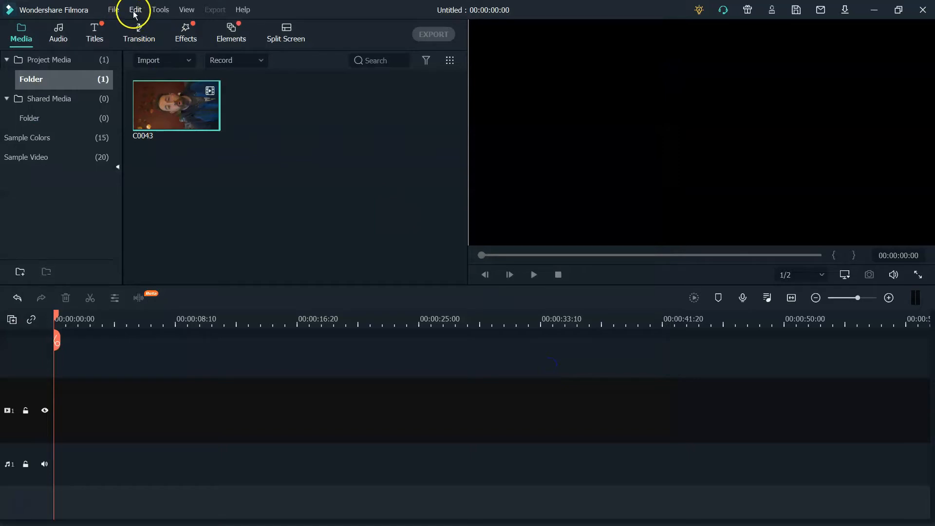
Configure the project settings with a custom resolution of 720 x 1080 at 30 fps.
{"action": "left_click", "coordinate": [114, 10]}
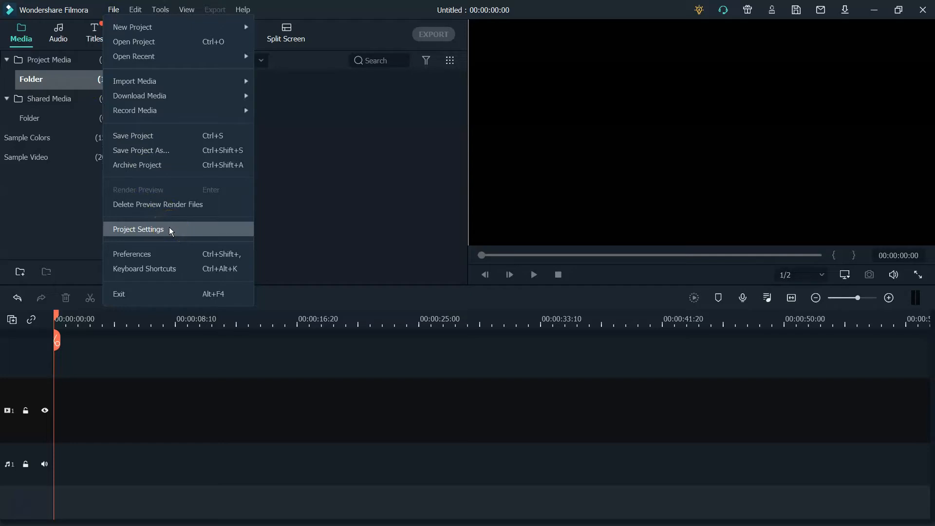
{"action": "left_click", "coordinate": [169, 228]}
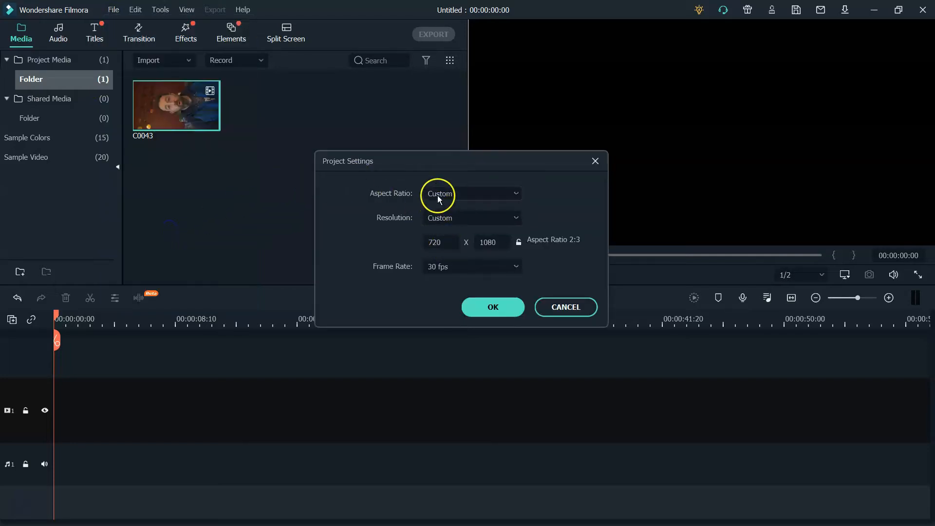
{"action": "left_click", "coordinate": [437, 243]}
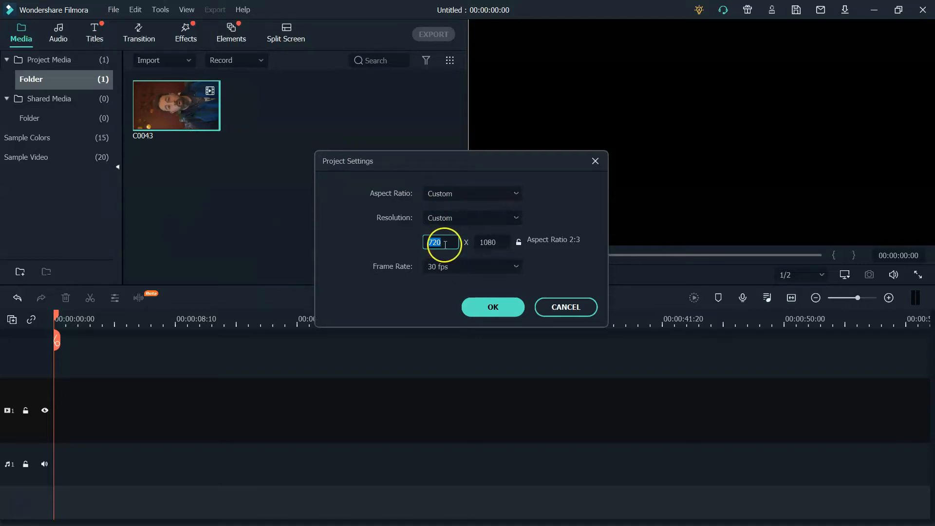
{"action": "left_click", "coordinate": [460, 193]}
{"action": "left_click", "coordinate": [461, 214]}
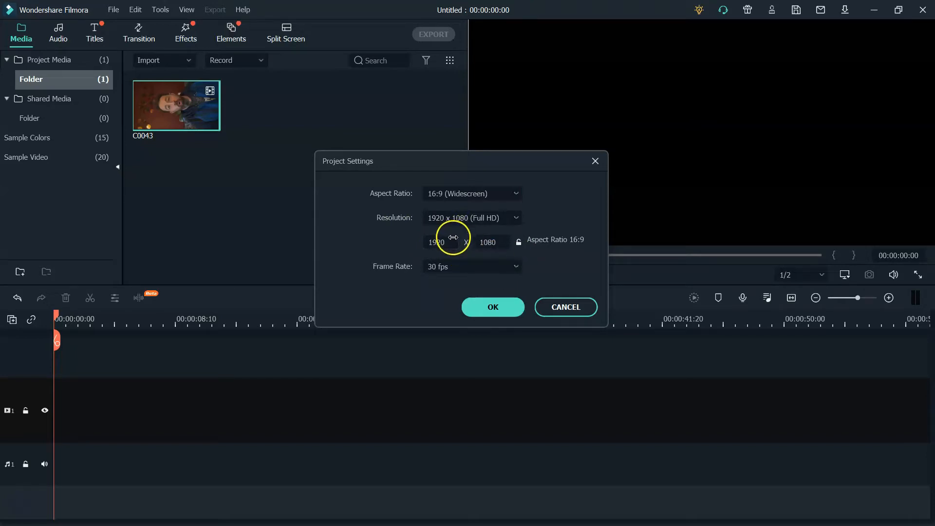
{"action": "double_click", "coordinate": [437, 242]}
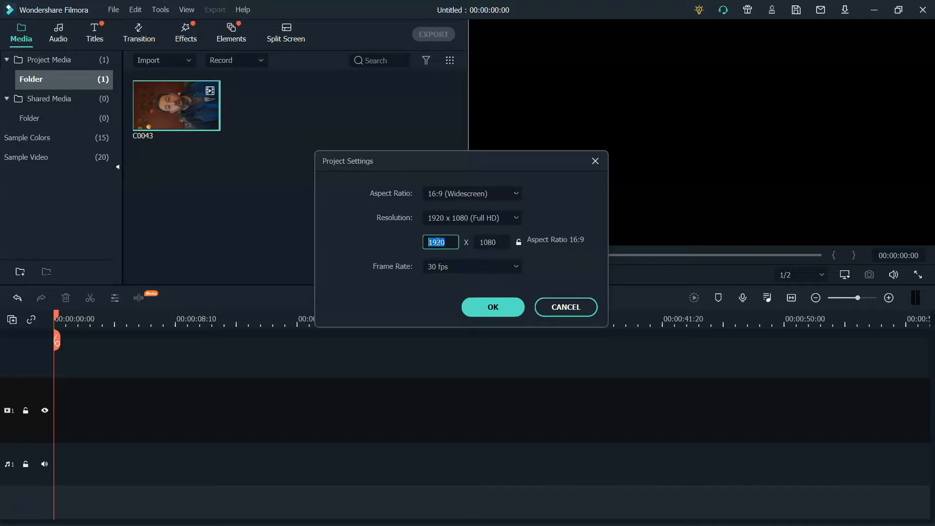
{"action": "type", "text": "720"}
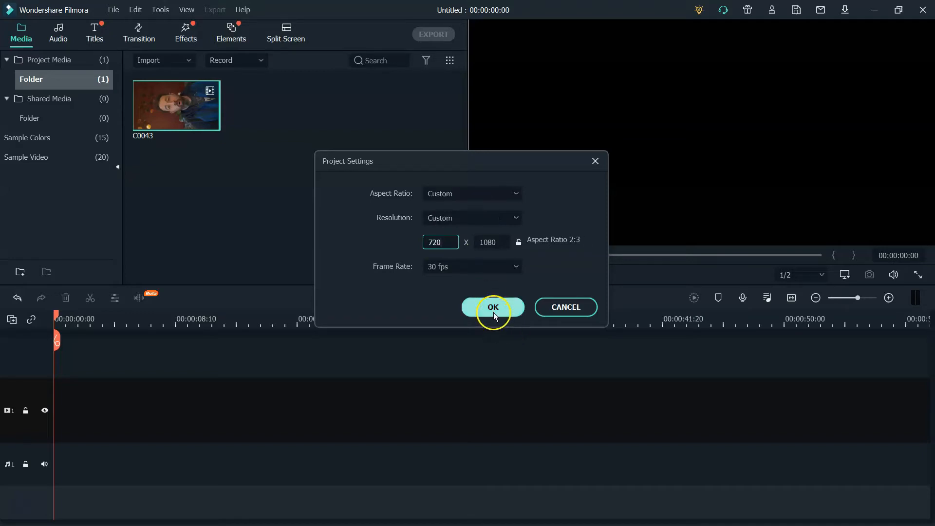
{"action": "left_click", "coordinate": [493, 311]}
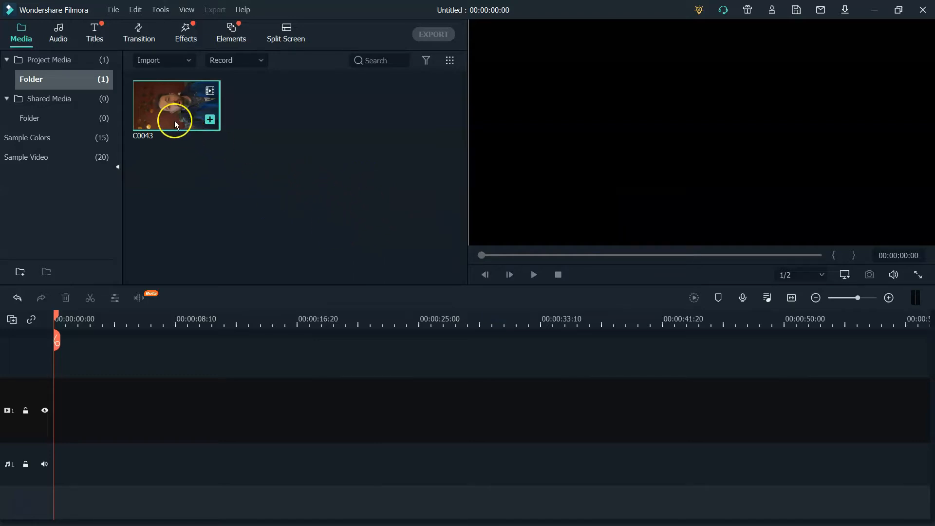
Place clip C0043 at the start of video track 1 and rotate it 90 degrees clockwise.
{"action": "left_click_drag", "start_coordinate": [168, 110], "coordinate": [65, 415]}
{"action": "left_click", "coordinate": [351, 294]}
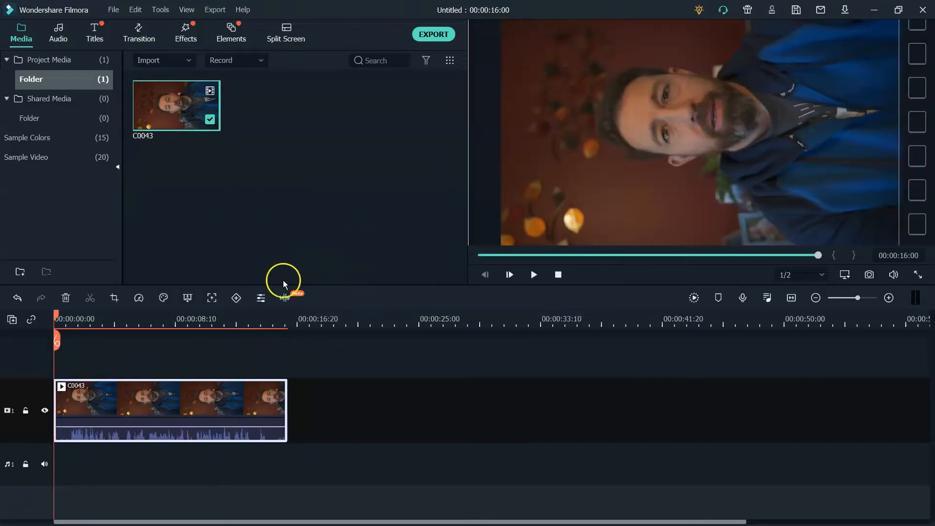
{"action": "right_click", "coordinate": [225, 409]}
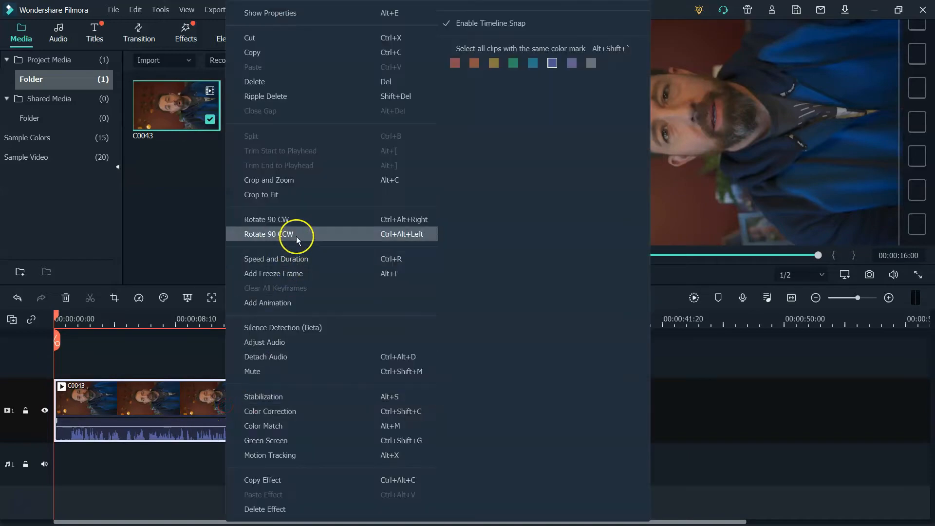
{"action": "right_click", "coordinate": [176, 399]}
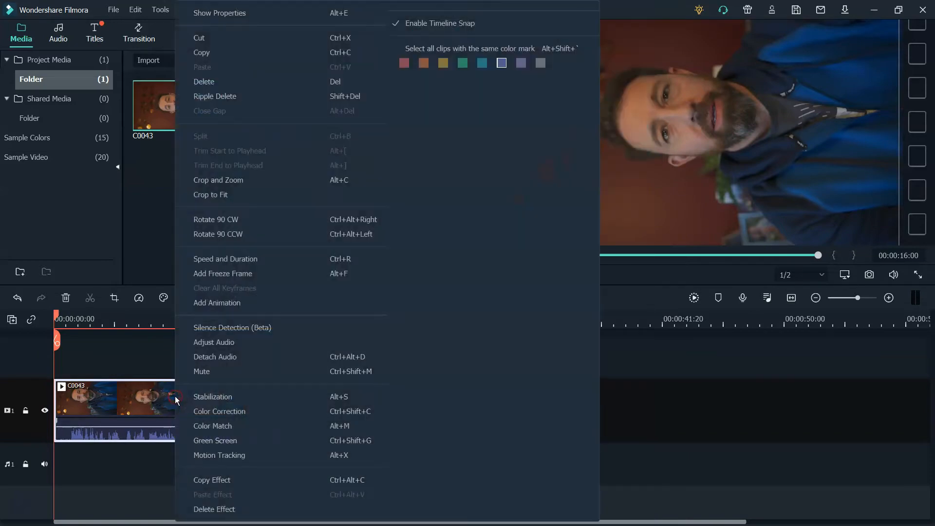
{"action": "left_click", "coordinate": [227, 220]}
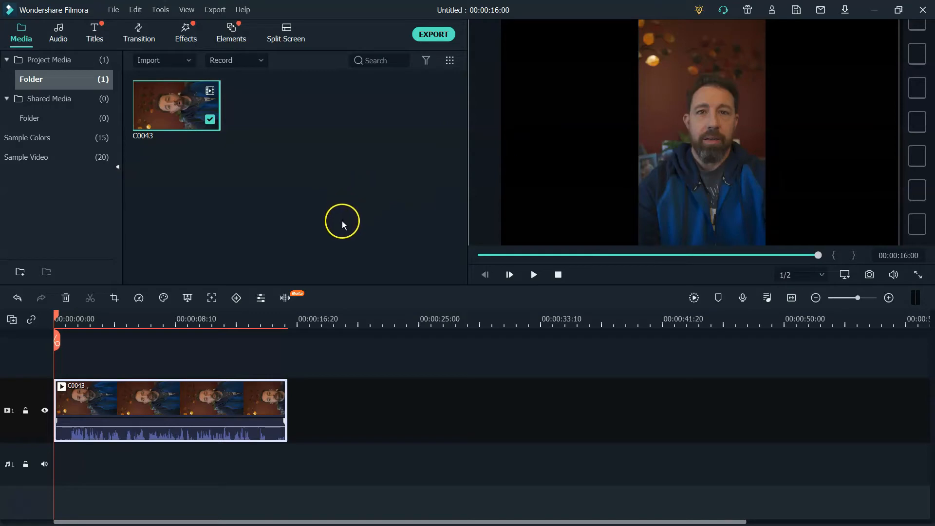
Split the C0043 clip at 00:00:01:04 and delete the segment before the cut.
{"action": "scroll", "coordinate": [548, 343], "scroll_direction": "up", "scroll_amount": 3}
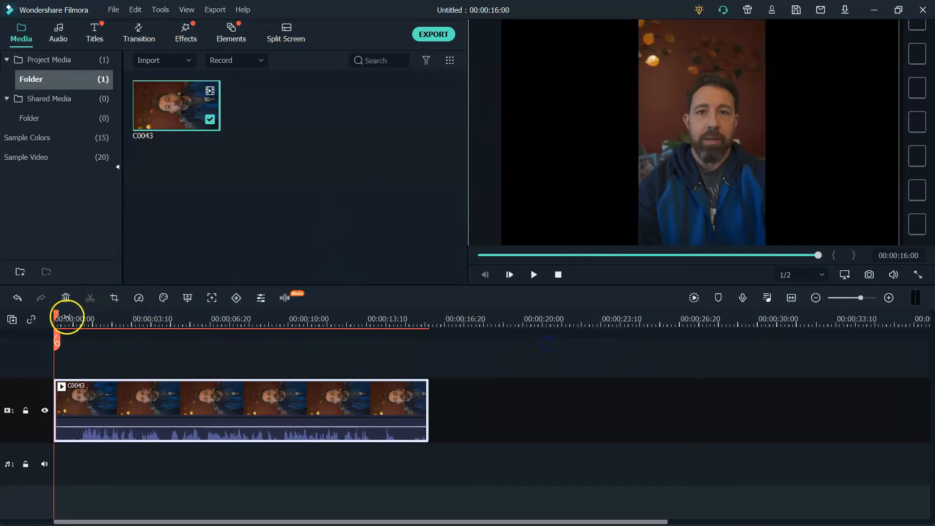
{"action": "left_click_drag", "start_coordinate": [59, 318], "coordinate": [81, 327]}
{"action": "left_click", "coordinate": [78, 341]}
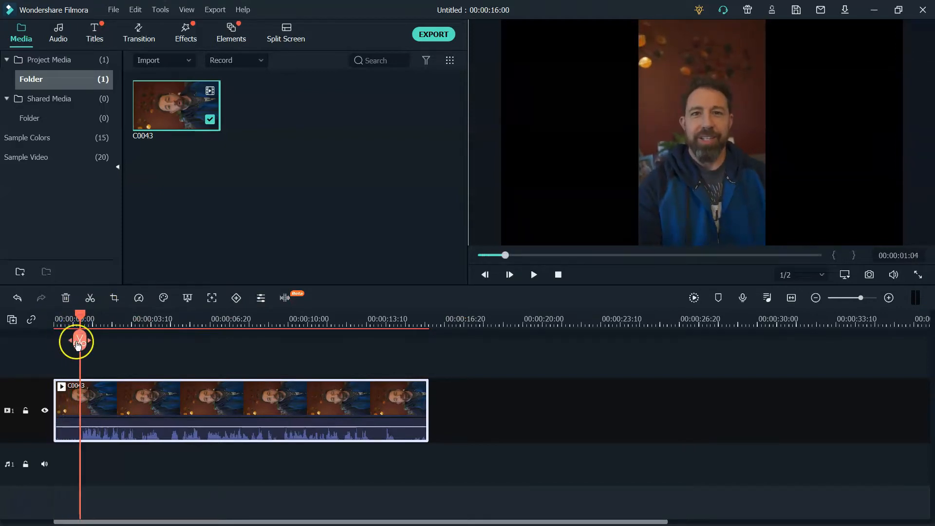
{"action": "right_click", "coordinate": [68, 409]}
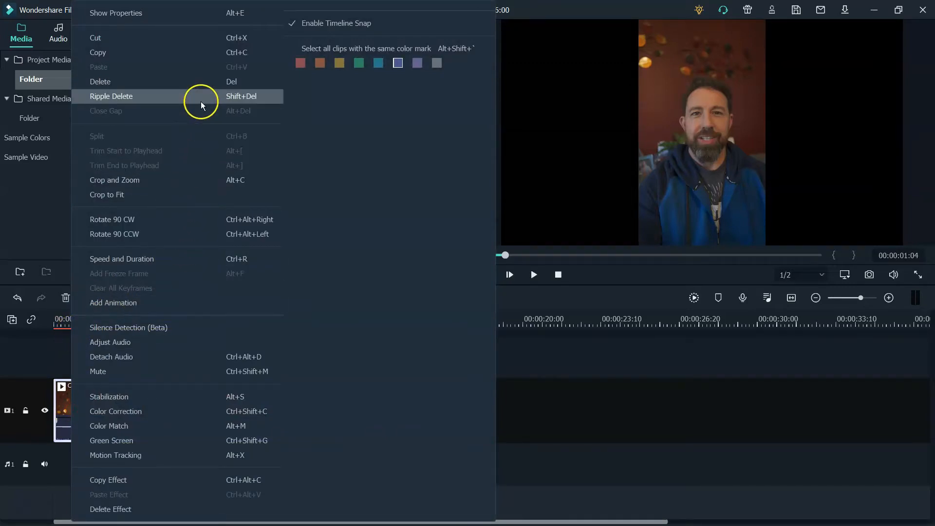
{"action": "left_click", "coordinate": [169, 81]}
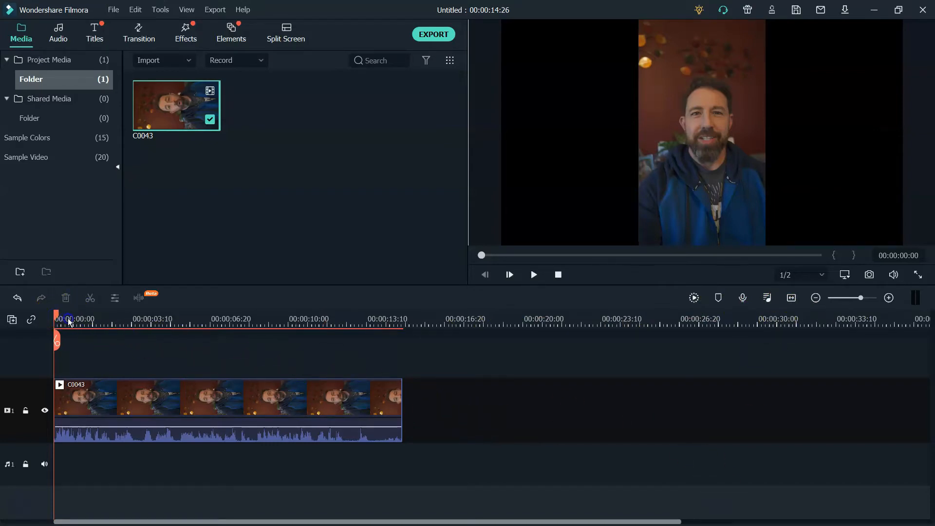
Split the clip at 00:00:13:18 and ripple delete the segment after the cut.
{"action": "left_click_drag", "start_coordinate": [58, 318], "coordinate": [378, 403]}
{"action": "left_click", "coordinate": [370, 340]}
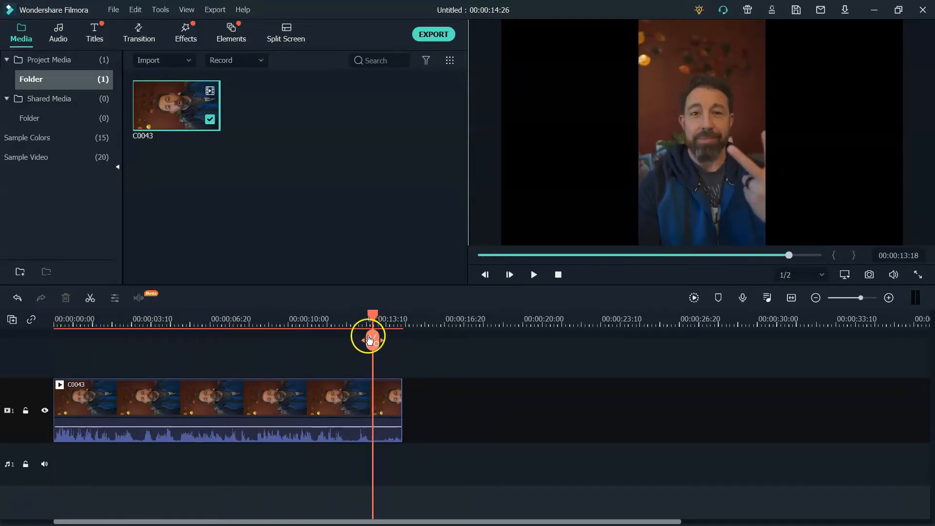
{"action": "right_click", "coordinate": [385, 390]}
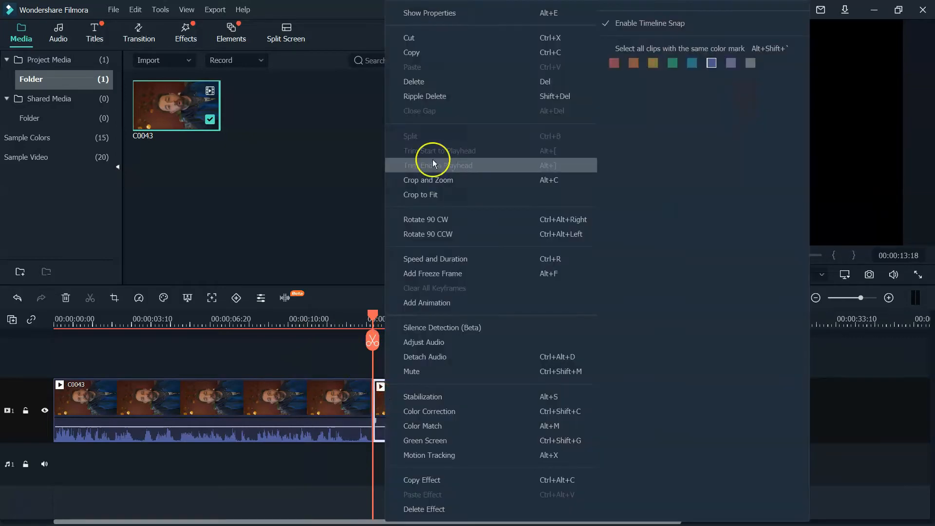
{"action": "left_click", "coordinate": [451, 95]}
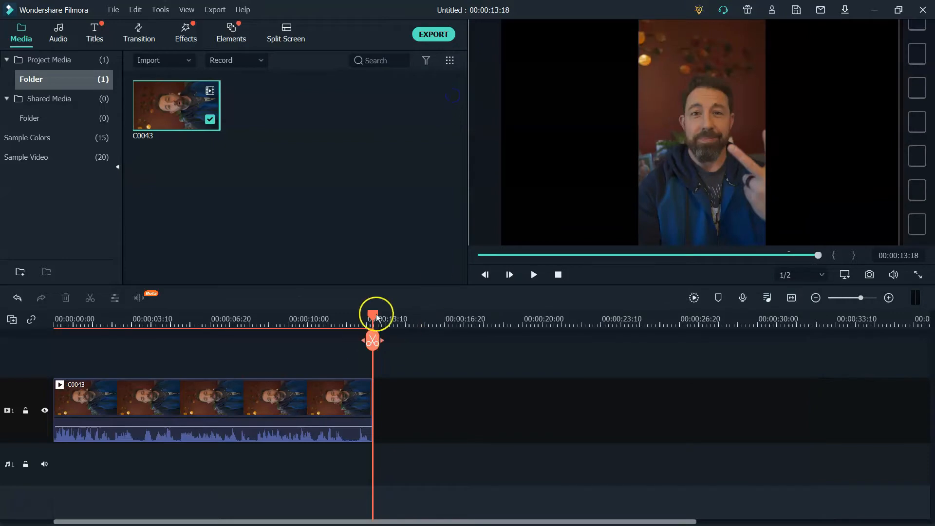
Return the playhead to the timeline start and open Color Correction for the trimmed C0043 clip.
{"action": "left_click_drag", "start_coordinate": [374, 308], "coordinate": [55, 322]}
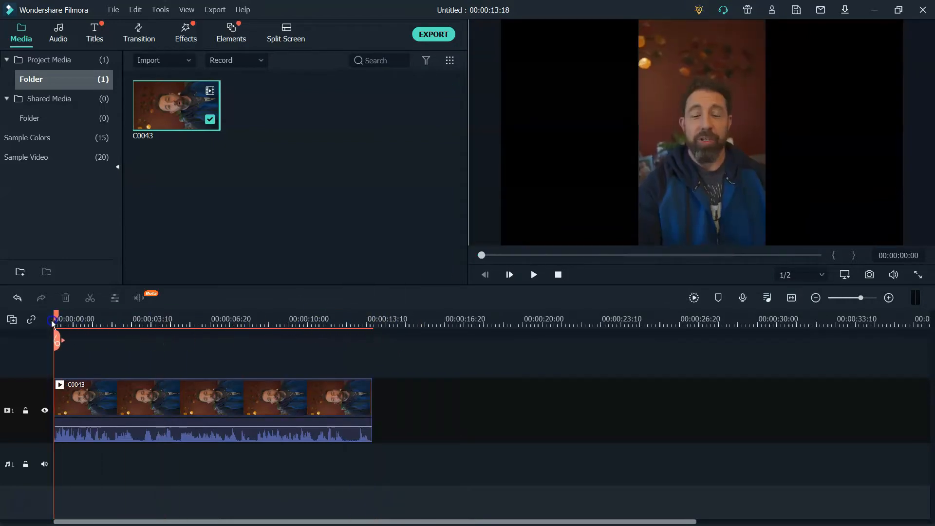
{"action": "left_click", "coordinate": [174, 398]}
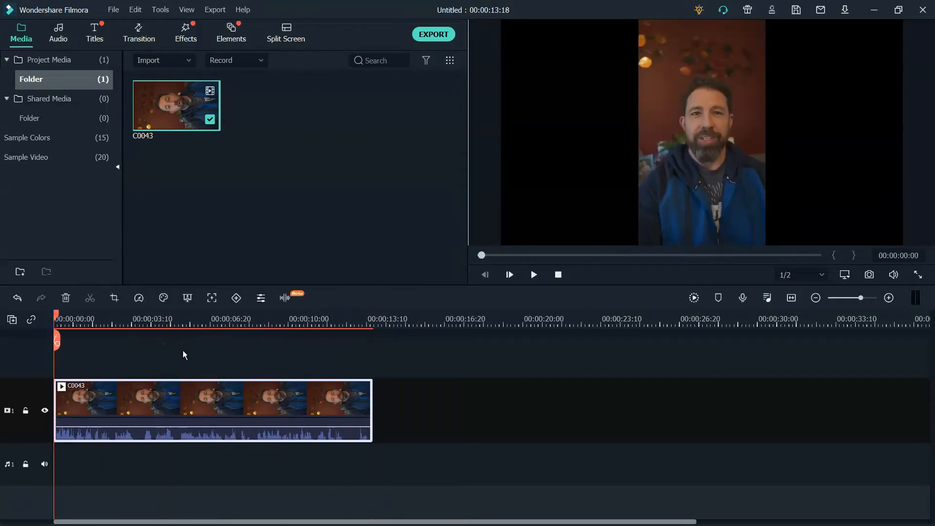
{"action": "left_click", "coordinate": [163, 298]}
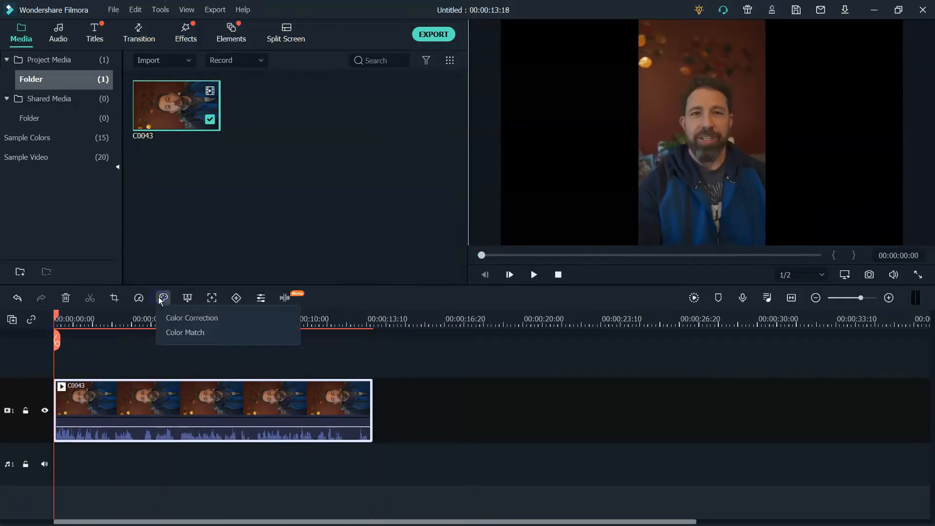
{"action": "left_click", "coordinate": [225, 402]}
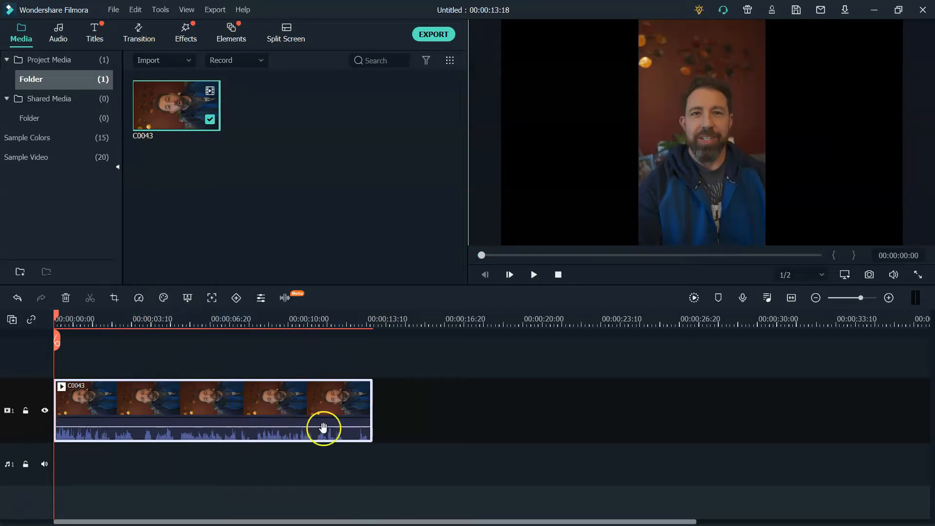
{"action": "left_click", "coordinate": [163, 298]}
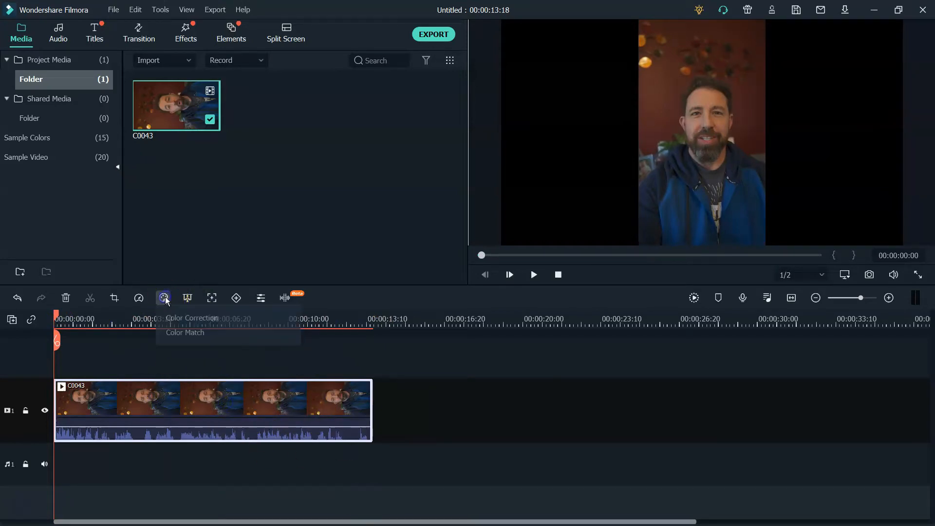
{"action": "left_click", "coordinate": [168, 317]}
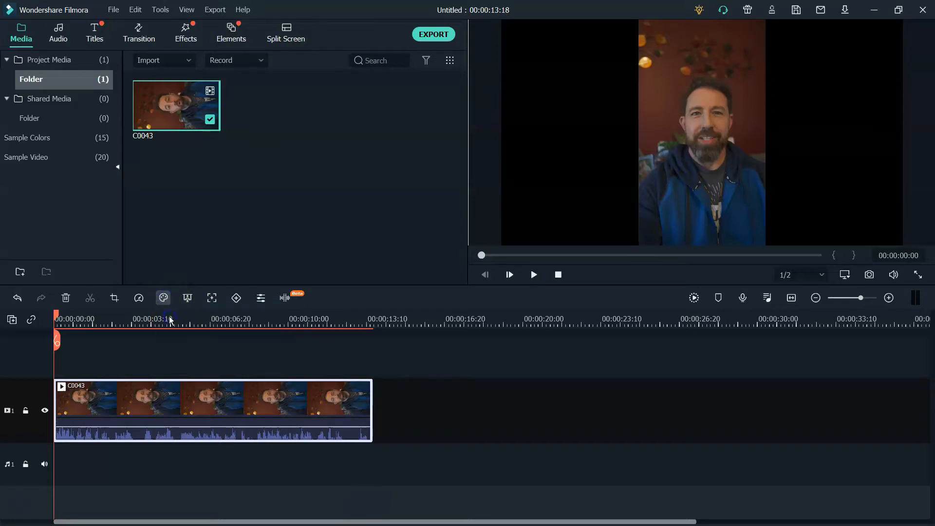
Browse the full set of color presets and try Brighten on the clip.
{"action": "scroll", "coordinate": [233, 245], "scroll_direction": "down", "scroll_amount": 5}
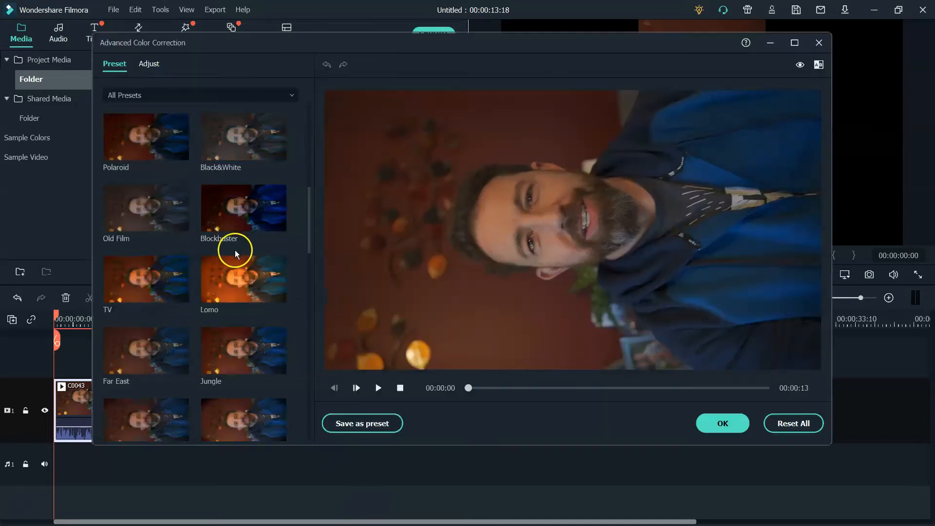
{"action": "scroll", "coordinate": [233, 229], "scroll_direction": "up", "scroll_amount": 3}
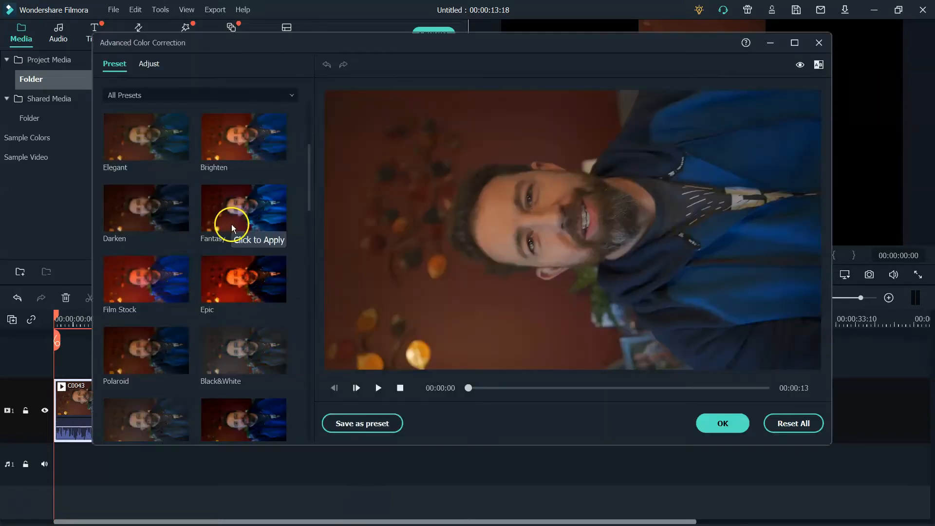
{"action": "left_click", "coordinate": [230, 151]}
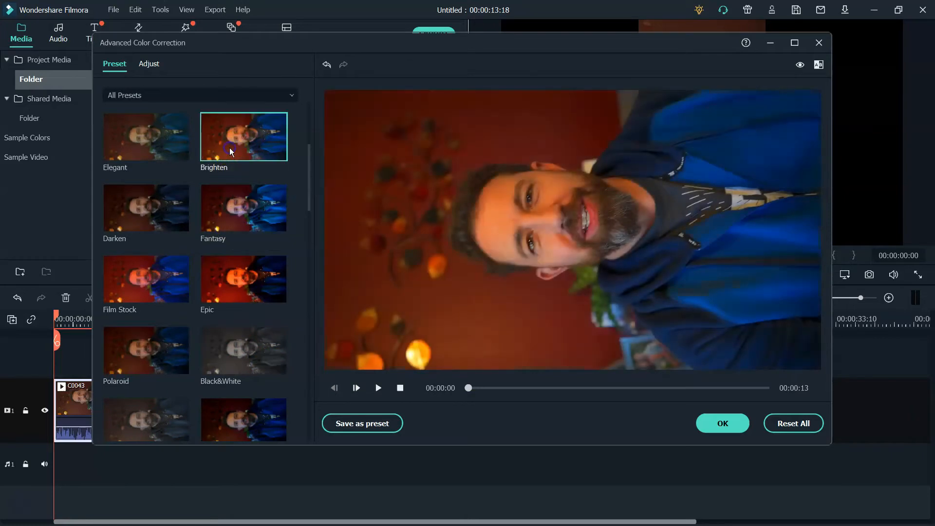
Filter the color presets to Custom, try several including Drone 1, and apply the office 1 preset.
{"action": "left_click", "coordinate": [157, 93]}
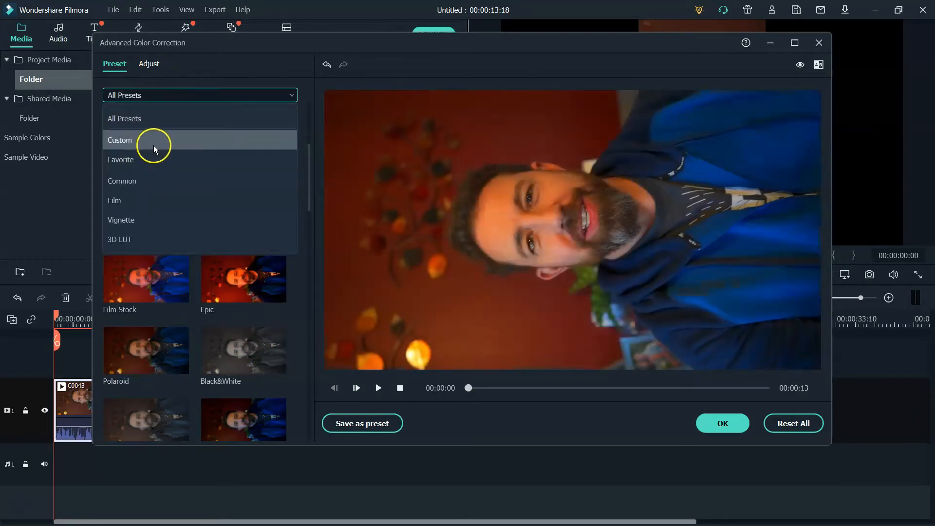
{"action": "left_click", "coordinate": [154, 141]}
{"action": "left_click", "coordinate": [244, 244]}
{"action": "left_click", "coordinate": [161, 325]}
{"action": "left_click", "coordinate": [227, 200]}
{"action": "scroll", "coordinate": [247, 231], "scroll_direction": "up", "scroll_amount": 2}
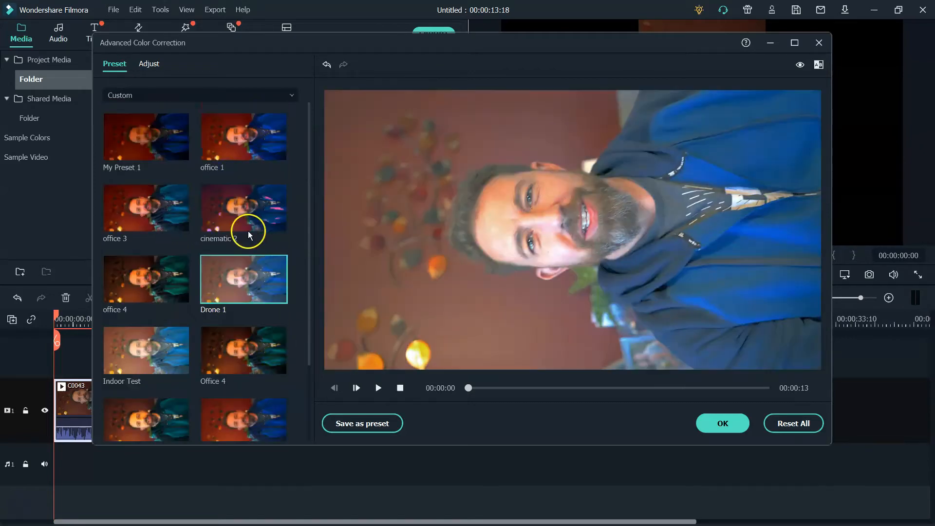
{"action": "left_click", "coordinate": [253, 135]}
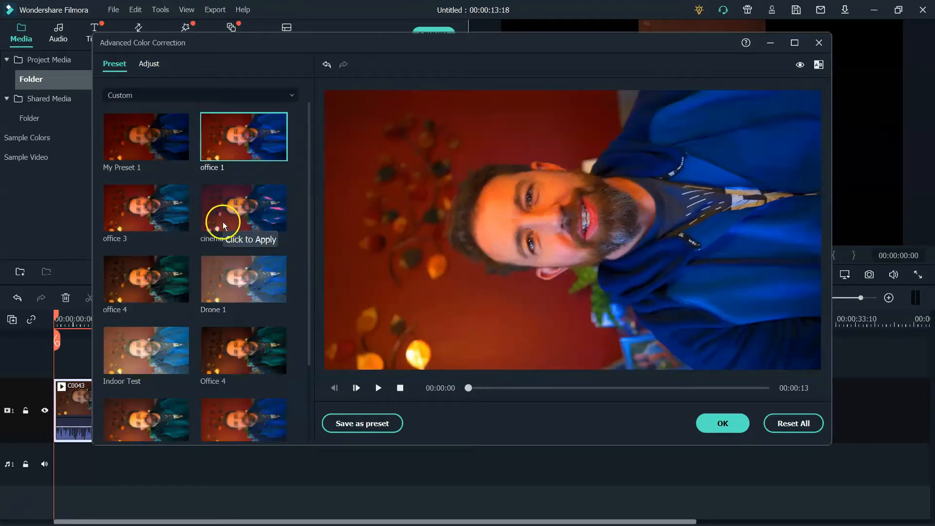
Try the cinematic 2 preset against office 1 and look at the manual adjustment settings.
{"action": "left_click", "coordinate": [224, 209]}
{"action": "left_click", "coordinate": [241, 166]}
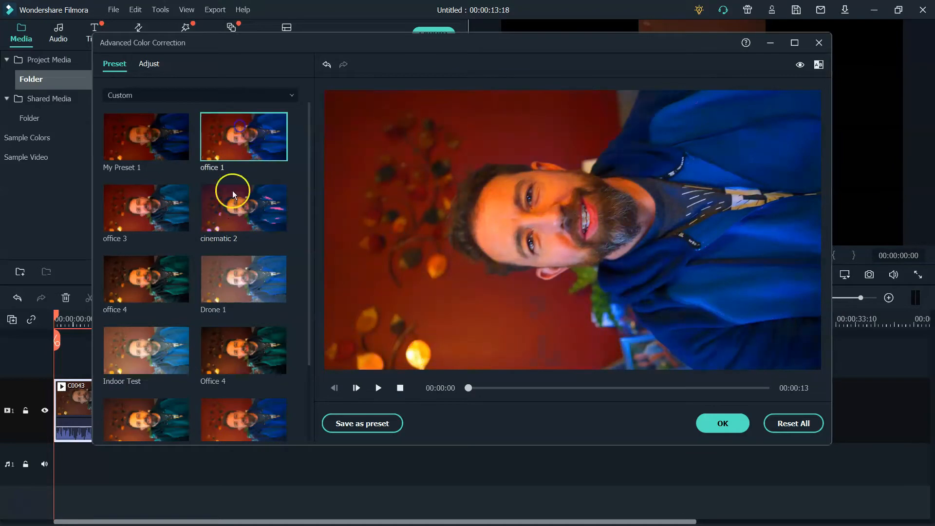
{"action": "left_click", "coordinate": [151, 64]}
{"action": "left_click", "coordinate": [121, 66]}
Filter the color presets to 3D LUT and try Walking Dead, Warm Film and Kodak Killer_4.AF2I9147 on the clip.
{"action": "left_click", "coordinate": [135, 94]}
{"action": "left_click", "coordinate": [208, 240]}
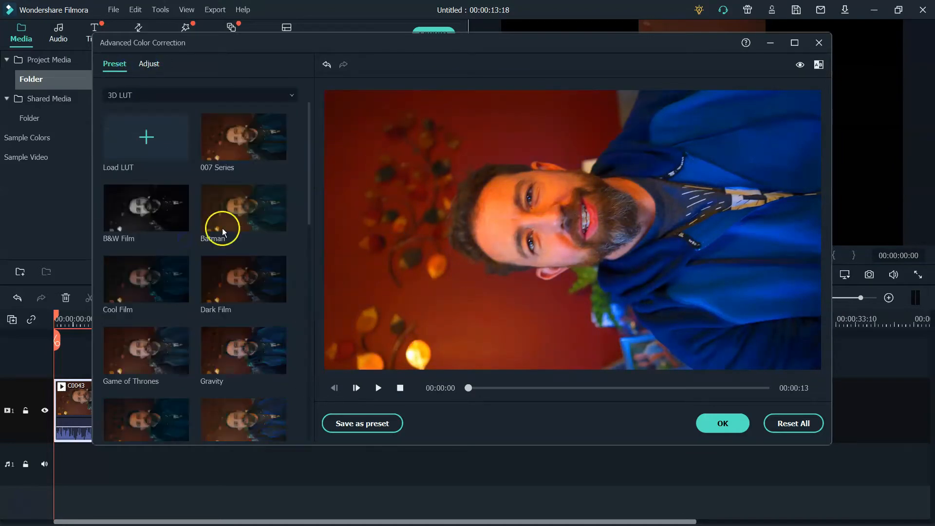
{"action": "scroll", "coordinate": [233, 209], "scroll_direction": "down", "scroll_amount": 8}
{"action": "left_click", "coordinate": [124, 208]}
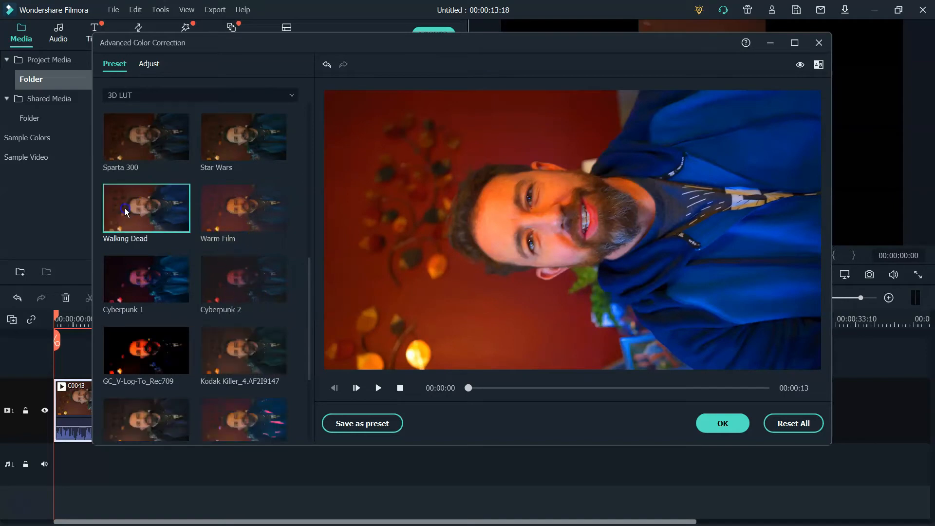
{"action": "left_click", "coordinate": [224, 219]}
{"action": "scroll", "coordinate": [239, 227], "scroll_direction": "up", "scroll_amount": 8}
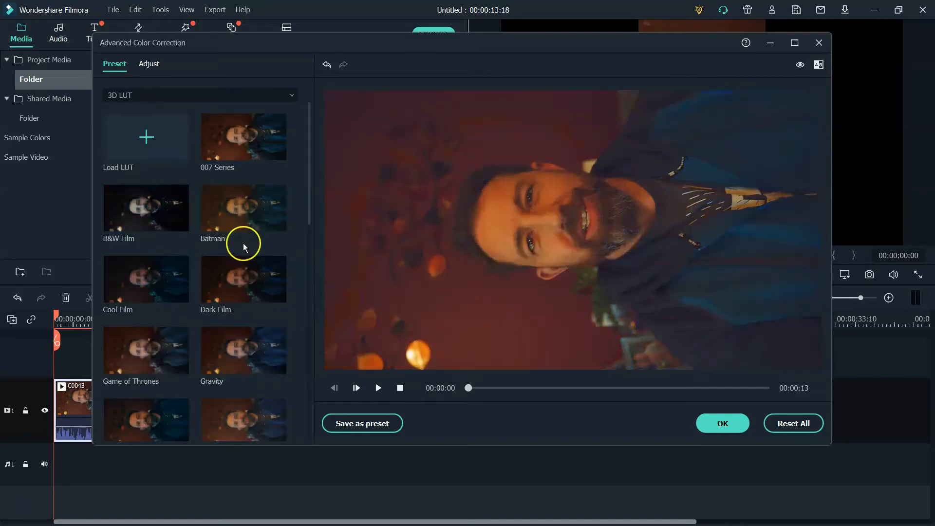
{"action": "scroll", "coordinate": [258, 302], "scroll_direction": "down", "scroll_amount": 11}
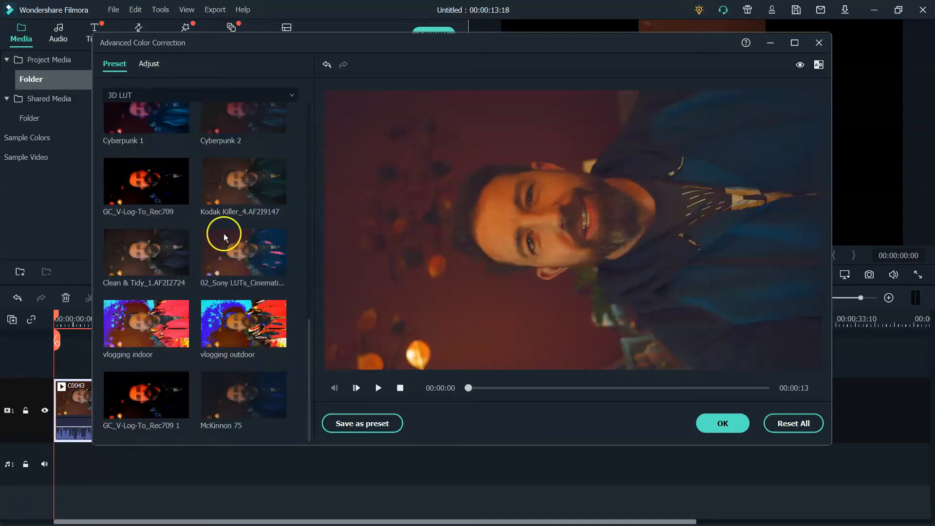
{"action": "left_click", "coordinate": [226, 182]}
{"action": "scroll", "coordinate": [225, 188], "scroll_direction": "up", "scroll_amount": 11}
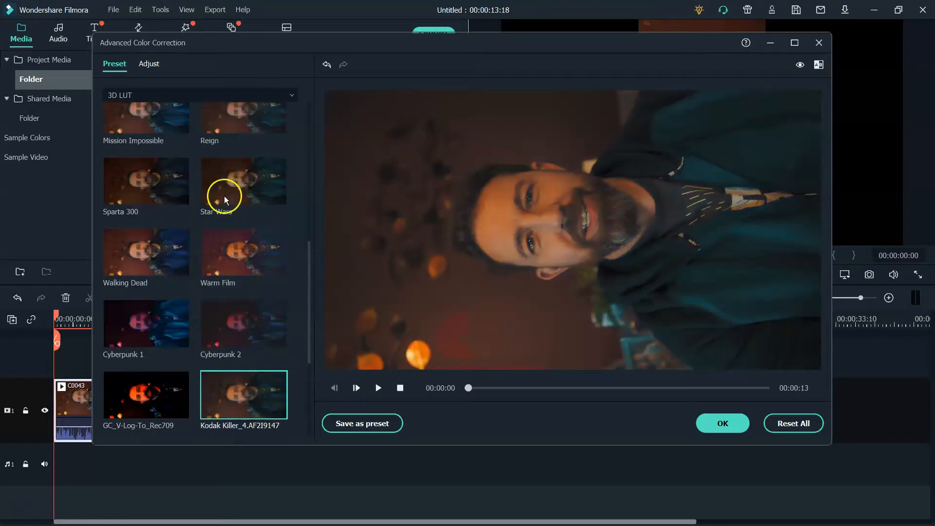
Apply the office 1 preset from the Custom presets and confirm the color correction.
{"action": "left_click", "coordinate": [176, 95]}
{"action": "left_click", "coordinate": [150, 138]}
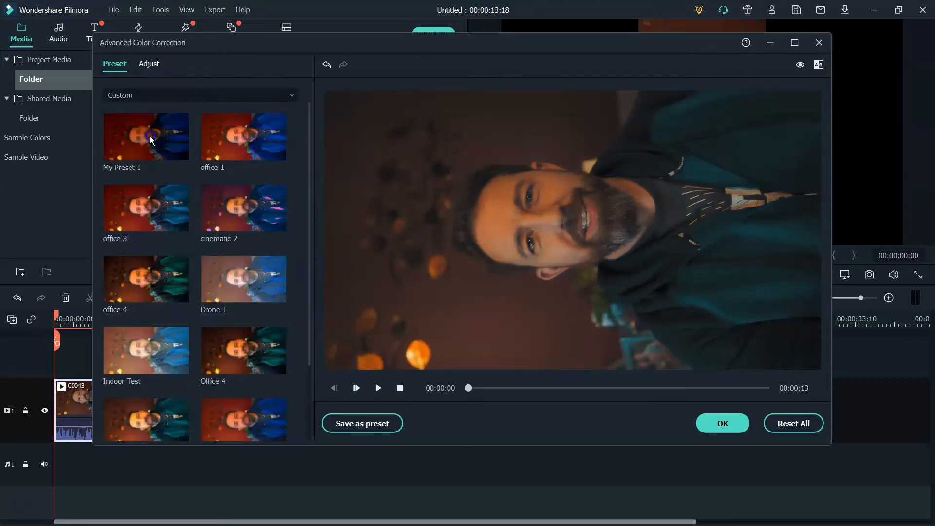
{"action": "left_click", "coordinate": [241, 151]}
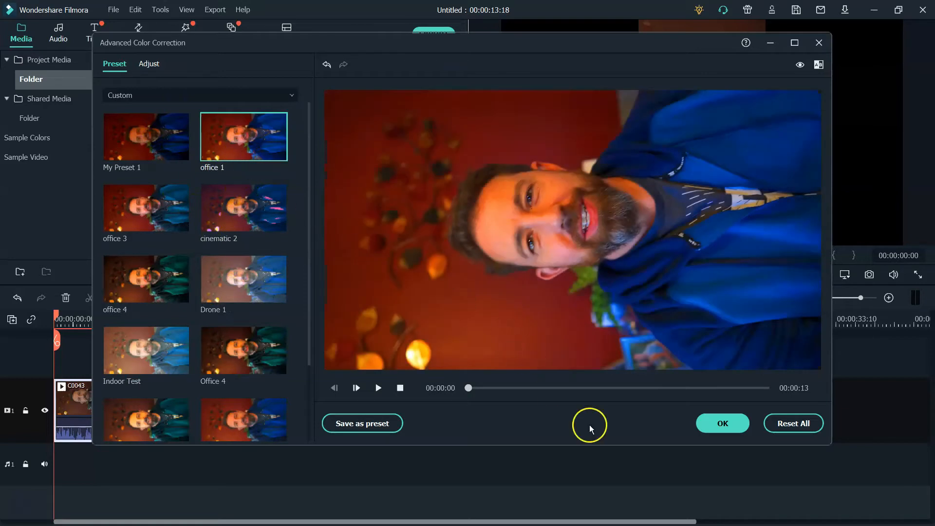
{"action": "left_click", "coordinate": [718, 422]}
{"action": "left_click", "coordinate": [653, 98]}
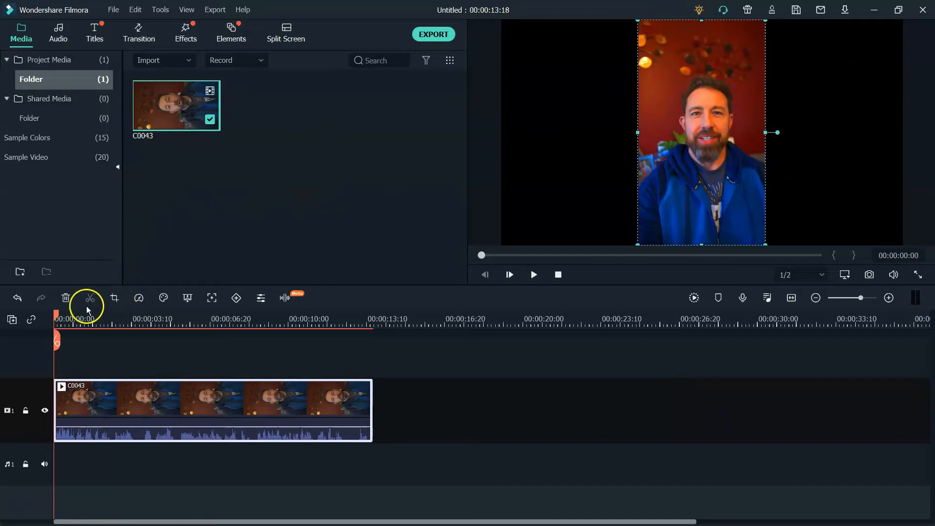
Play the color-corrected clip briefly to check it, and return the playhead to the timeline start.
{"action": "left_click", "coordinate": [538, 275]}
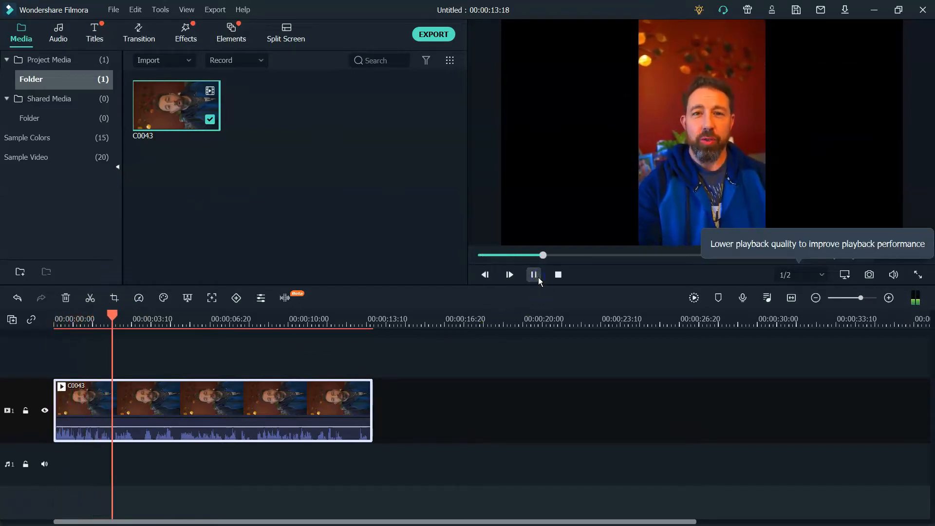
{"action": "left_click", "coordinate": [539, 276]}
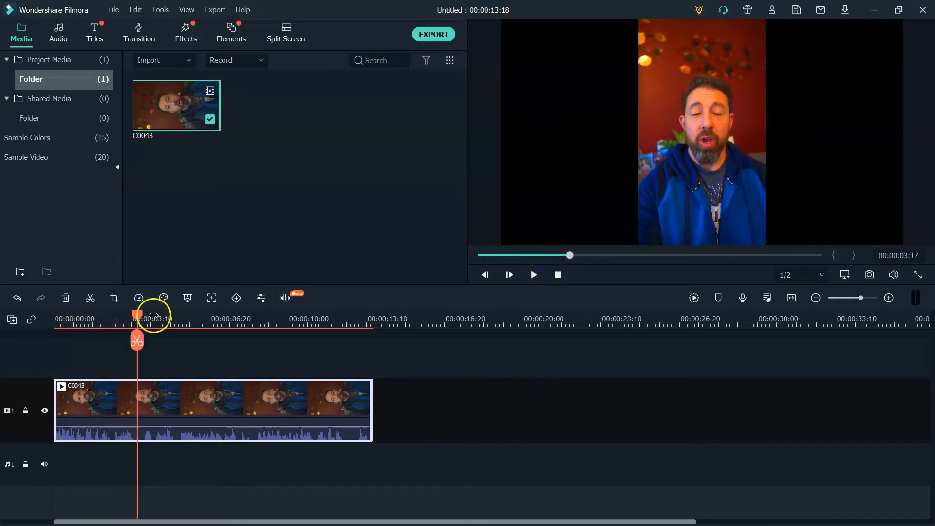
{"action": "left_click_drag", "start_coordinate": [140, 313], "coordinate": [54, 346]}
Open the C0043 clip's video properties and enable Stabilization on it.
{"action": "left_click", "coordinate": [125, 404]}
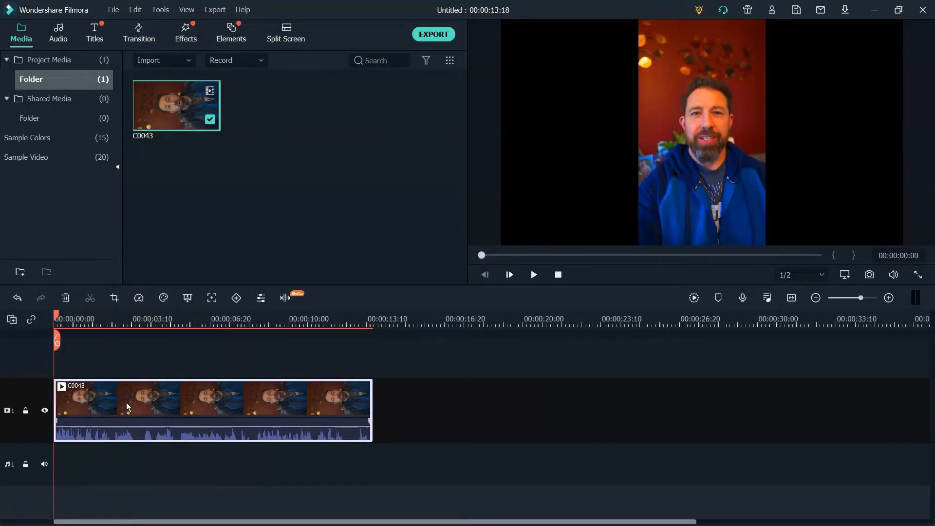
{"action": "double_click", "coordinate": [127, 402]}
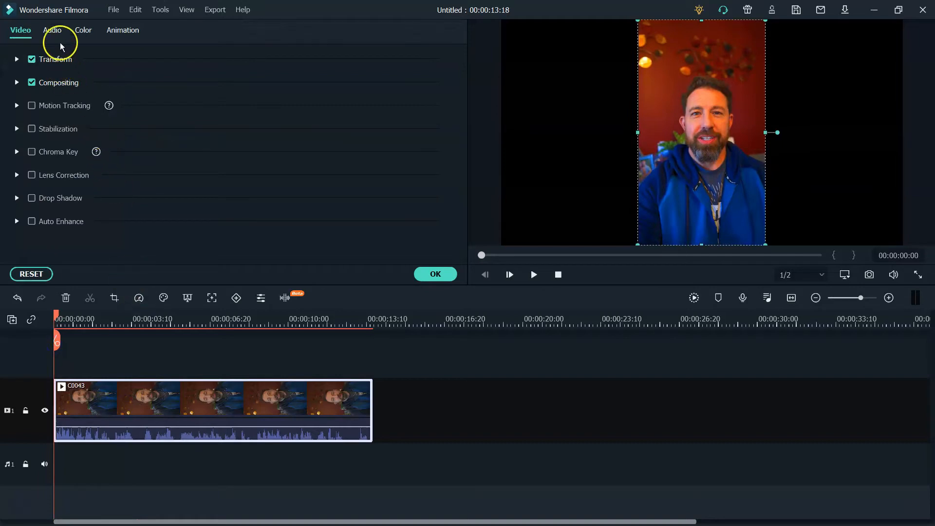
{"action": "left_click", "coordinate": [18, 129]}
{"action": "left_click", "coordinate": [32, 129]}
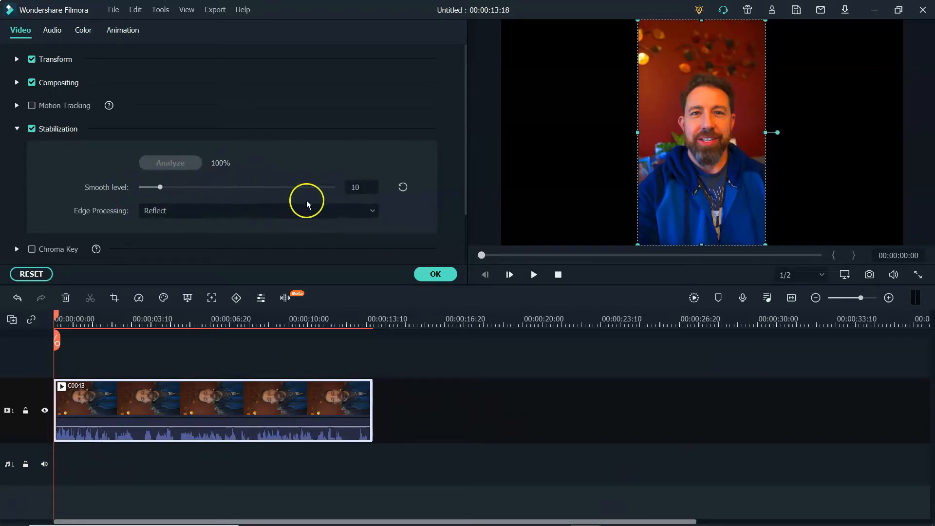
Preview the stabilized clip, accept its settings and return the playhead to the timeline start.
{"action": "left_click", "coordinate": [533, 274]}
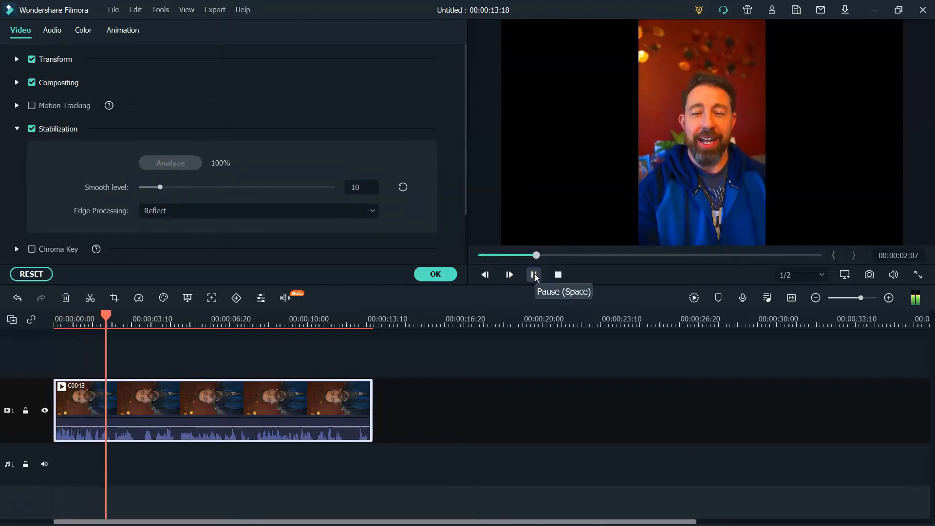
{"action": "left_click", "coordinate": [534, 275]}
{"action": "left_click", "coordinate": [419, 279]}
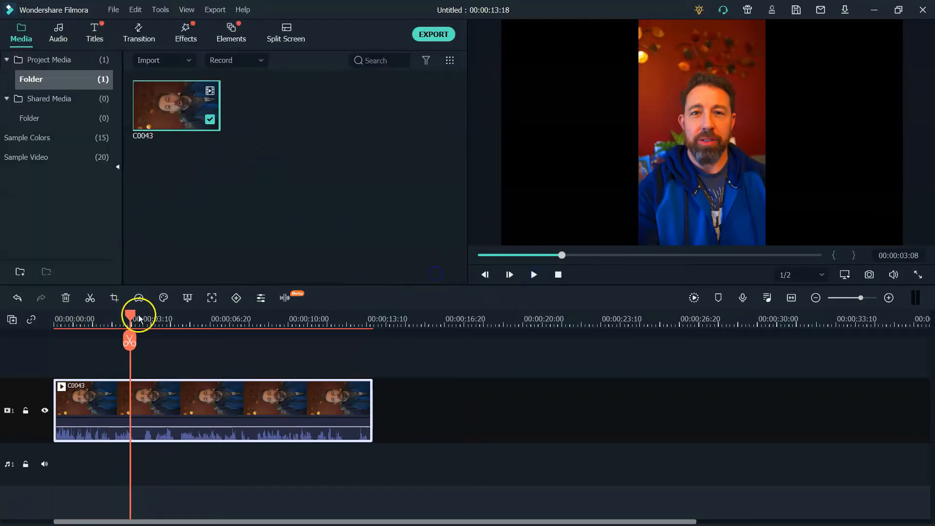
{"action": "left_click_drag", "start_coordinate": [132, 315], "coordinate": [54, 312]}
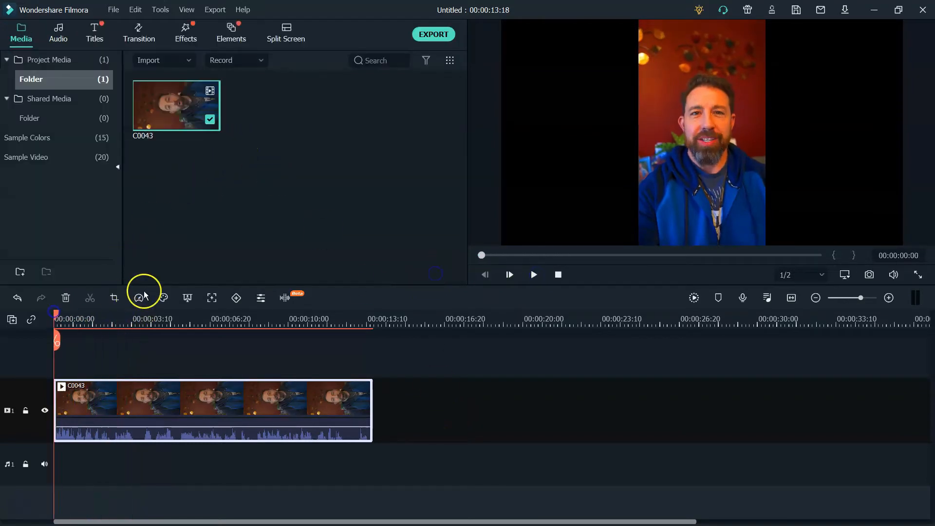
Add the ES_No Sugar Coated Love track from My Music to audio track 1 at the timeline start.
{"action": "left_click", "coordinate": [58, 38]}
{"action": "left_click", "coordinate": [80, 219]}
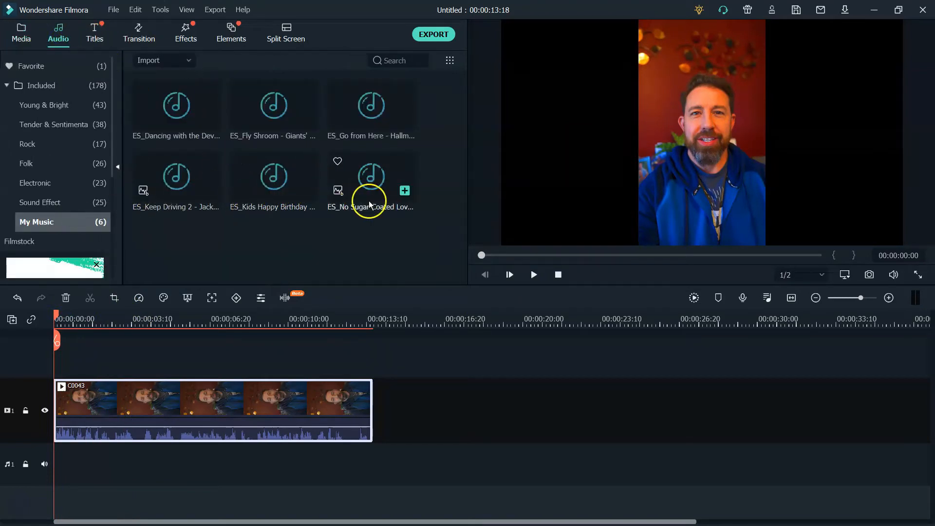
{"action": "left_click_drag", "start_coordinate": [377, 190], "coordinate": [52, 463]}
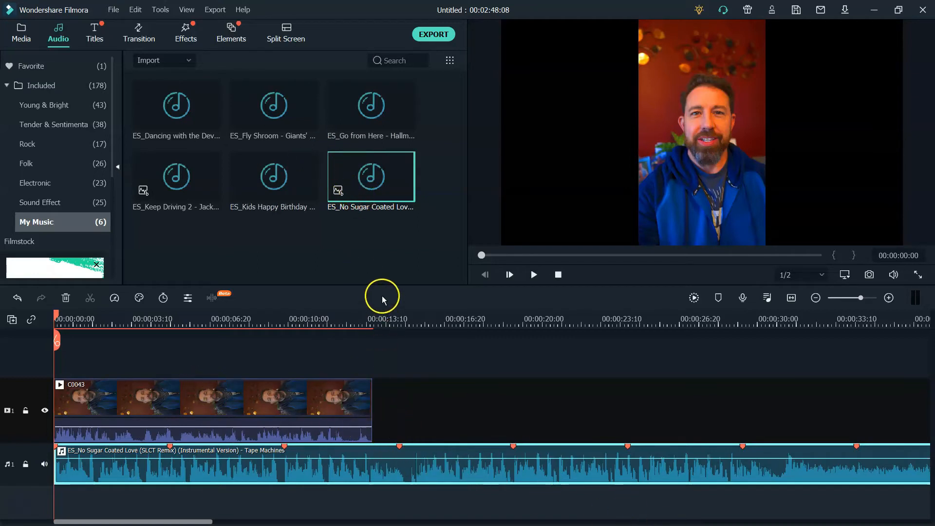
Split the music track at the end of the video clip, 00:00:13:17, and delete the part after the cut.
{"action": "left_click_drag", "start_coordinate": [383, 319], "coordinate": [372, 317]}
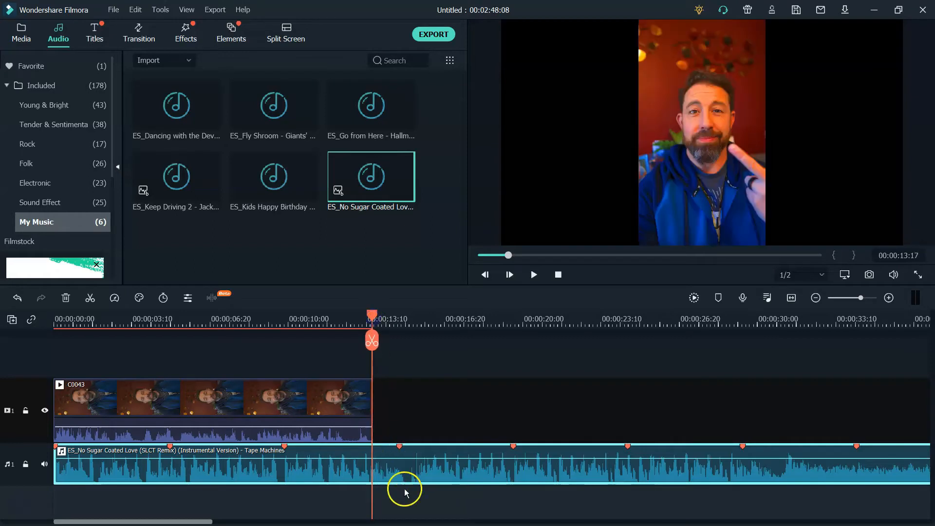
{"action": "left_click", "coordinate": [371, 342]}
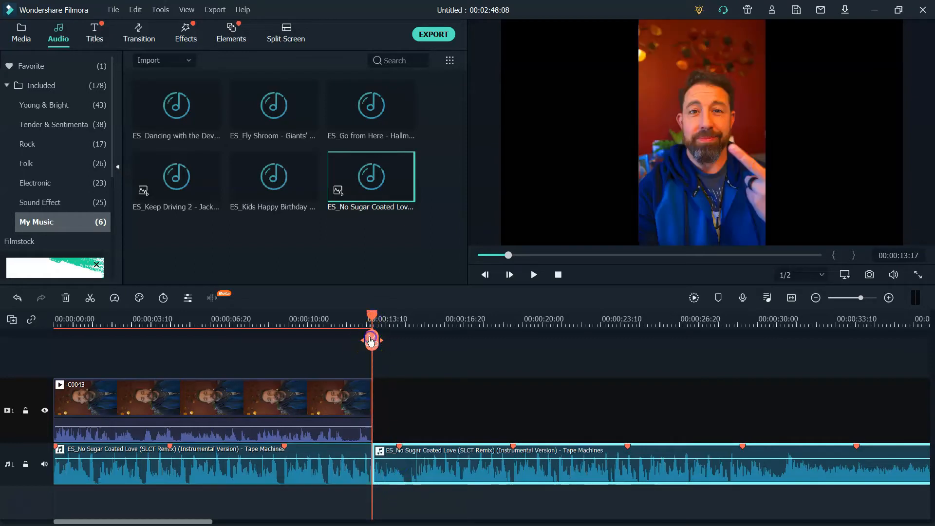
{"action": "right_click", "coordinate": [443, 465]}
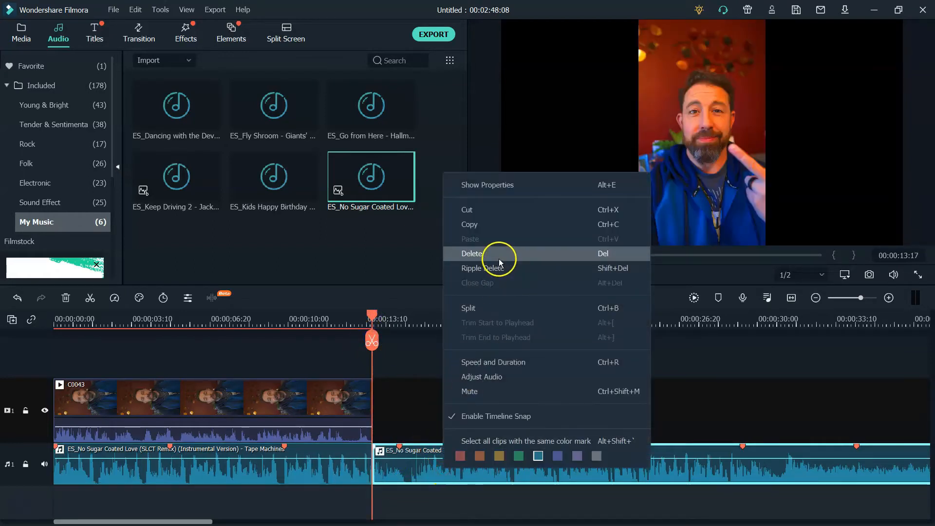
{"action": "left_click", "coordinate": [498, 258]}
Turn on audio ducking for the C0043 clip so that it lowers the volume of other clips.
{"action": "left_click_drag", "start_coordinate": [371, 314], "coordinate": [171, 317]}
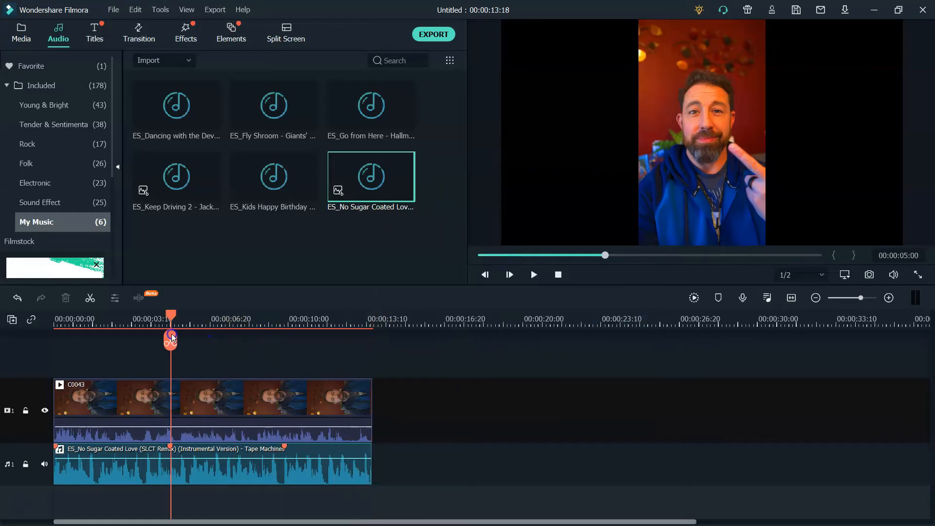
{"action": "left_click", "coordinate": [242, 411]}
{"action": "left_click", "coordinate": [20, 33]}
{"action": "double_click", "coordinate": [270, 413]}
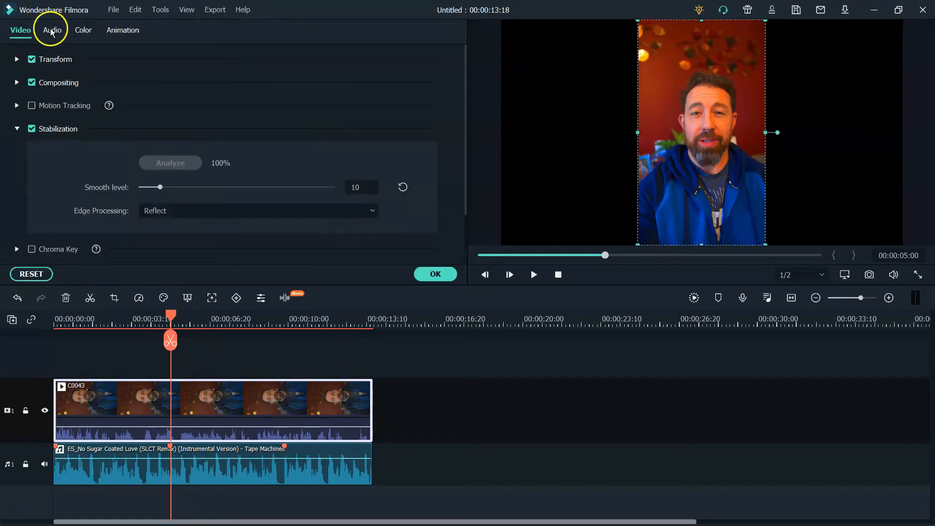
{"action": "left_click", "coordinate": [51, 29]}
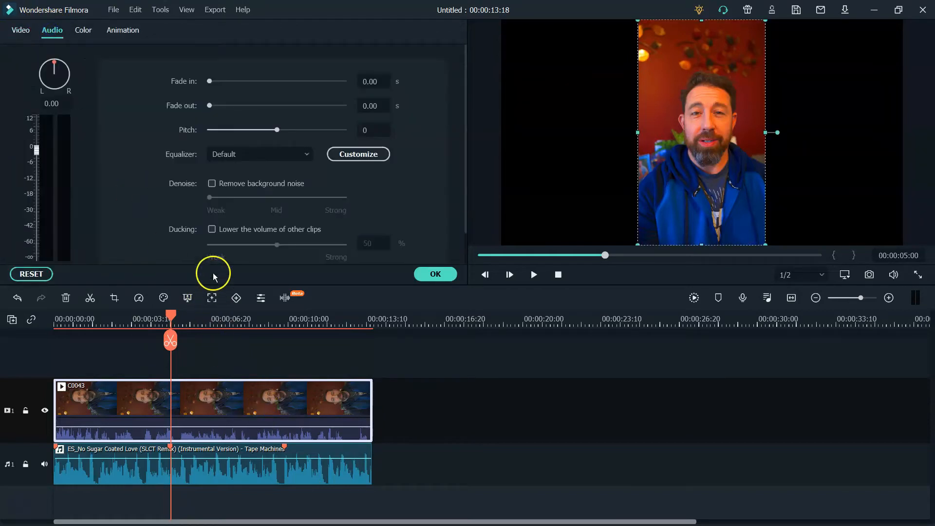
{"action": "left_click", "coordinate": [212, 230]}
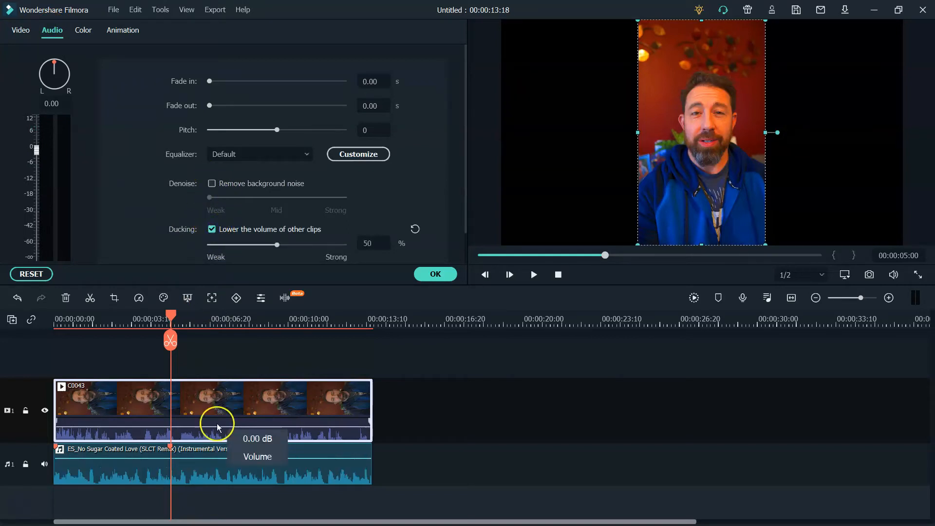
Play the video from near the start to check the ducked music, and accept the audio settings.
{"action": "left_click_drag", "start_coordinate": [167, 318], "coordinate": [56, 317]}
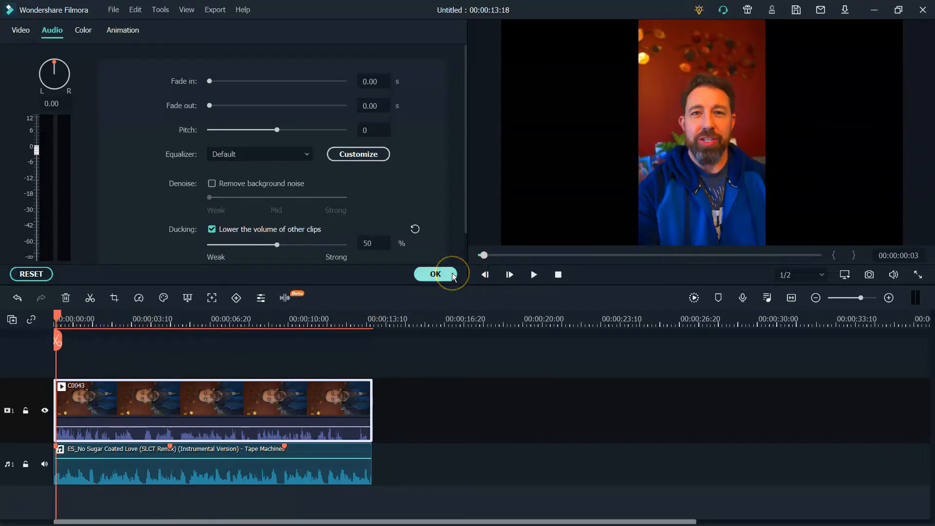
{"action": "left_click", "coordinate": [533, 274]}
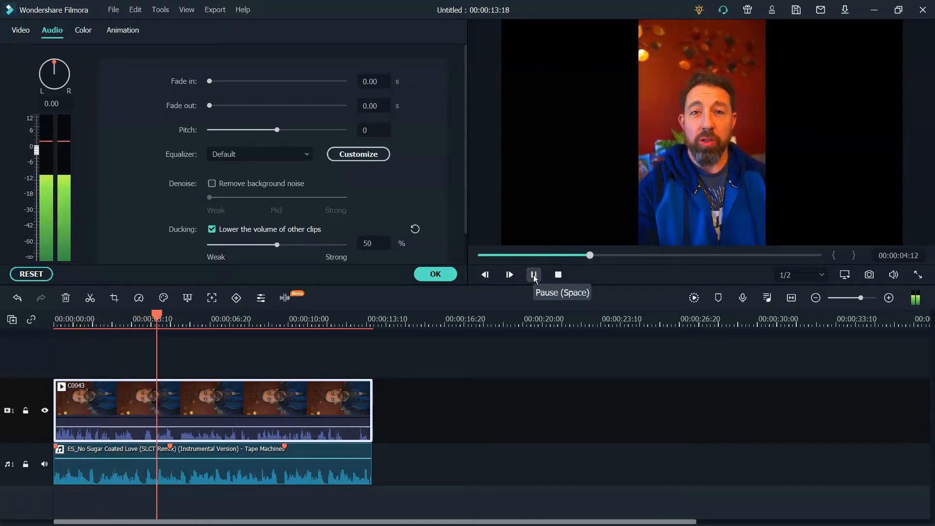
{"action": "left_click", "coordinate": [533, 274]}
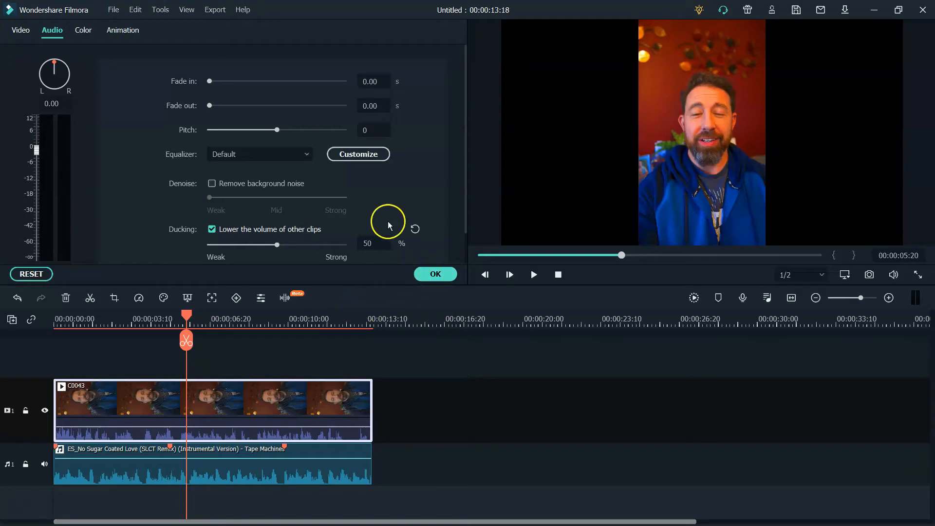
{"action": "left_click", "coordinate": [435, 274]}
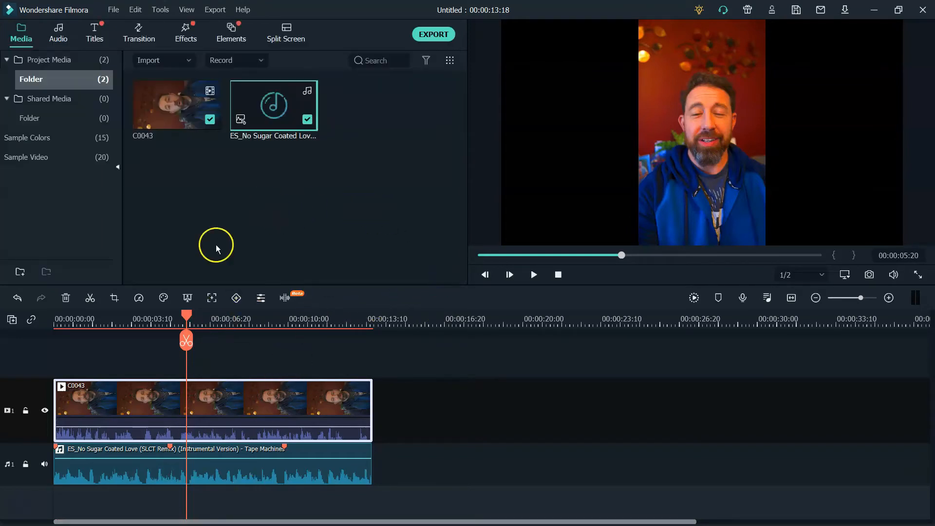
Return the playhead to the timeline start and look through the Filmstock effect packs, from Retro Vintage Pack to Travel Adventures Pack.
{"action": "left_click_drag", "start_coordinate": [187, 319], "coordinate": [37, 348]}
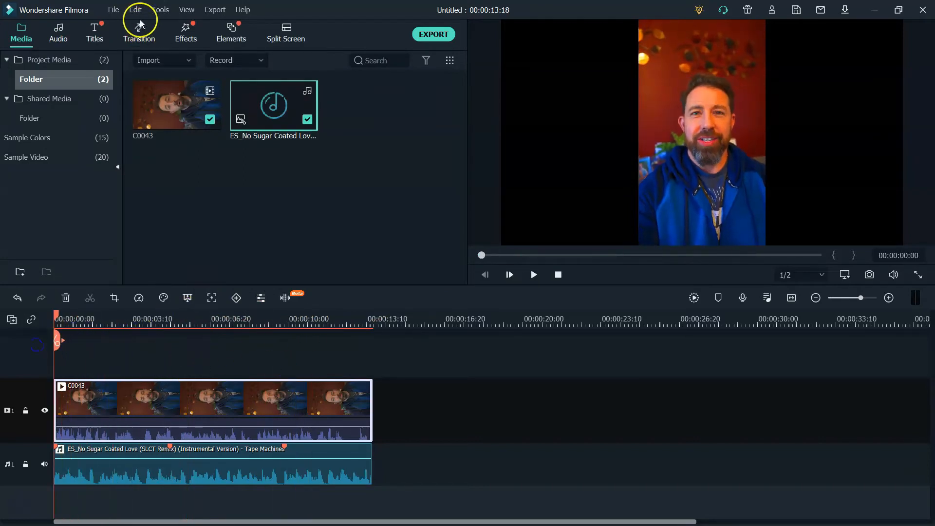
{"action": "left_click", "coordinate": [185, 38]}
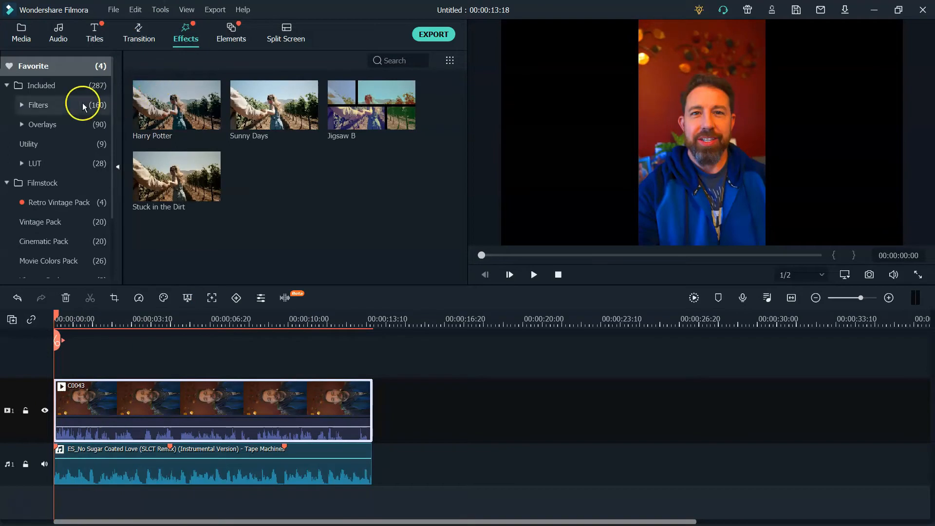
{"action": "left_click", "coordinate": [39, 90]}
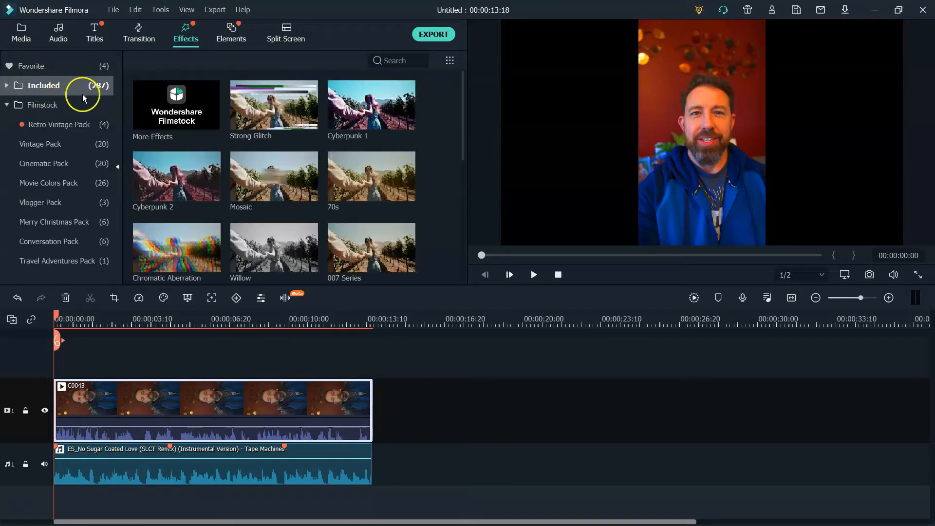
{"action": "left_click", "coordinate": [46, 125]}
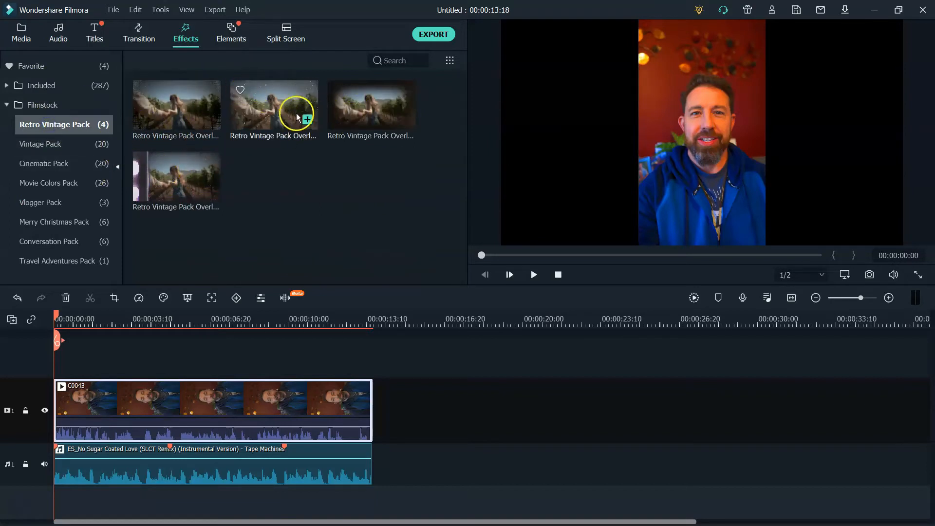
{"action": "left_click", "coordinate": [60, 146]}
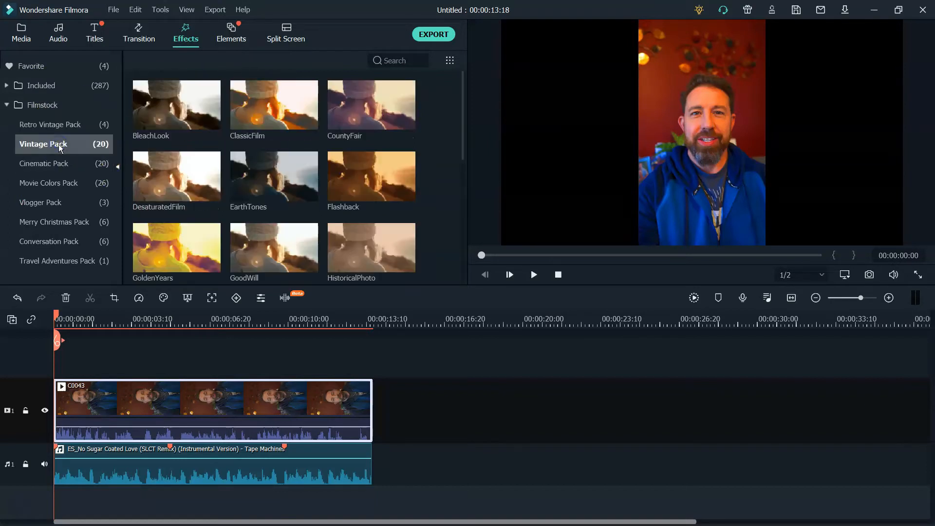
{"action": "scroll", "coordinate": [209, 209], "scroll_direction": "down", "scroll_amount": 3}
{"action": "left_click", "coordinate": [49, 166]}
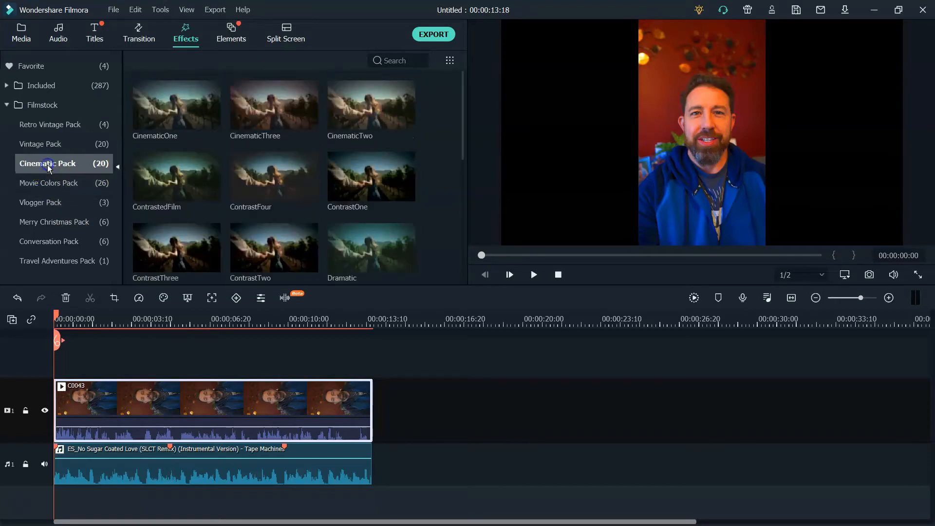
{"action": "left_click", "coordinate": [46, 183]}
{"action": "left_click", "coordinate": [44, 203]}
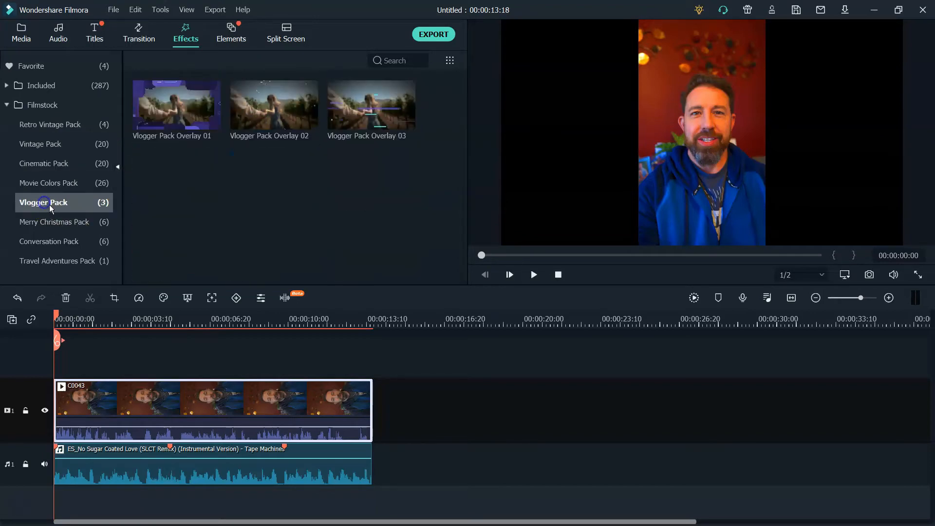
{"action": "left_click", "coordinate": [52, 222]}
{"action": "left_click", "coordinate": [51, 239]}
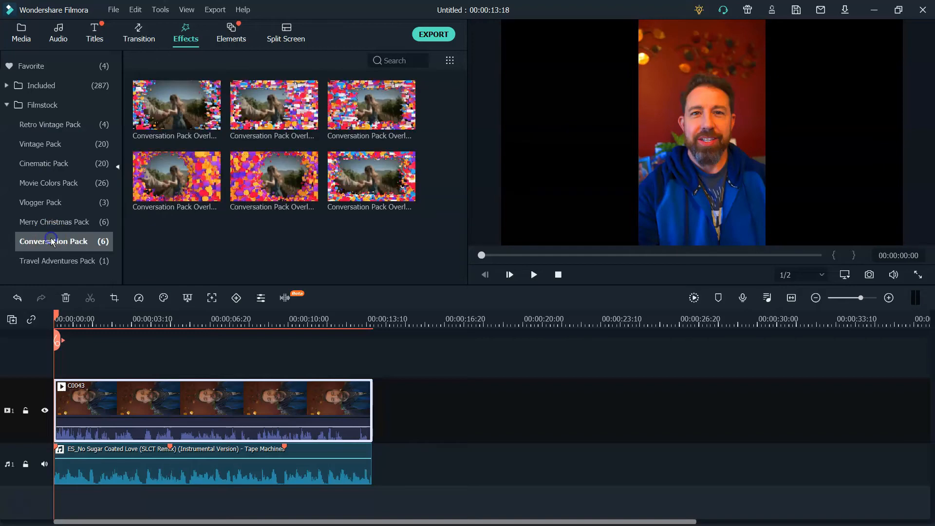
{"action": "left_click", "coordinate": [58, 258]}
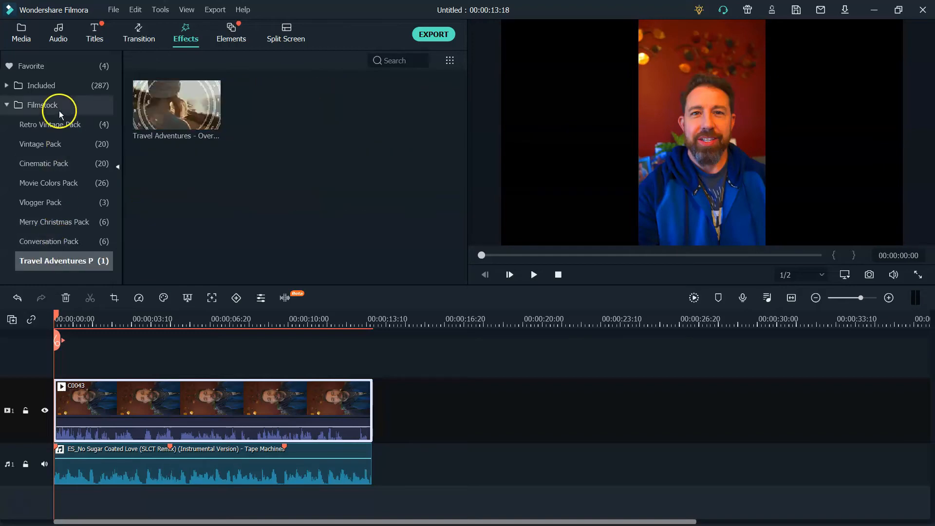
Look through the included filter effects, including the Background Blur, Faux Film and Night Life categories.
{"action": "left_click", "coordinate": [25, 87]}
{"action": "left_click", "coordinate": [30, 106]}
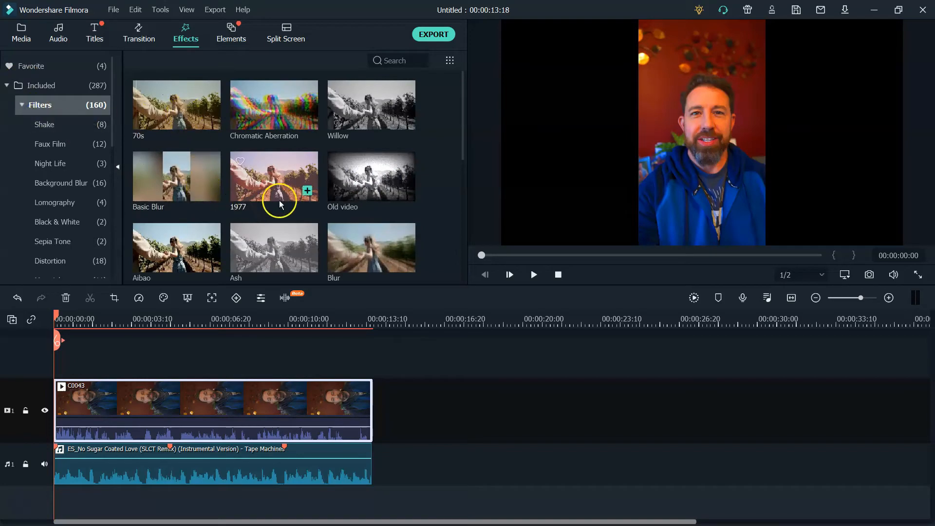
{"action": "scroll", "coordinate": [284, 197], "scroll_direction": "down", "scroll_amount": 3}
{"action": "scroll", "coordinate": [232, 223], "scroll_direction": "up", "scroll_amount": 3}
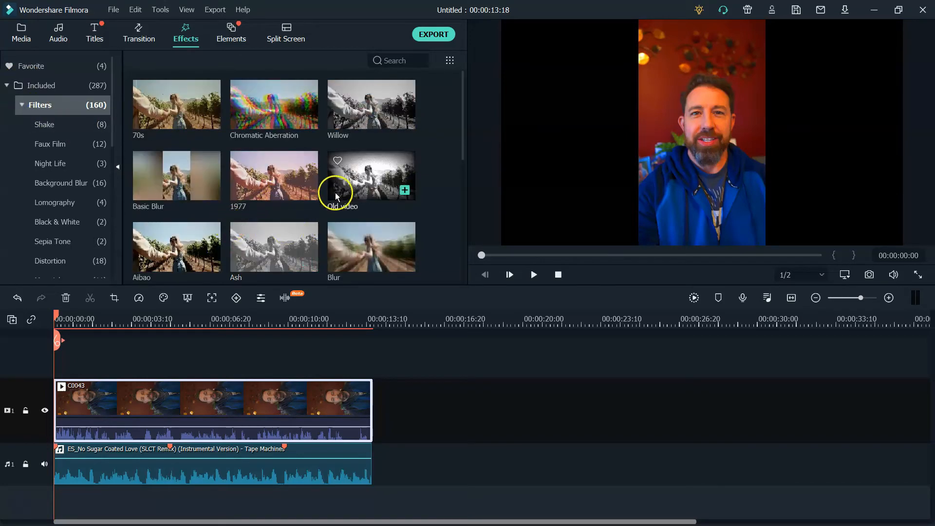
{"action": "scroll", "coordinate": [271, 171], "scroll_direction": "down", "scroll_amount": 3}
{"action": "scroll", "coordinate": [257, 200], "scroll_direction": "down", "scroll_amount": 2}
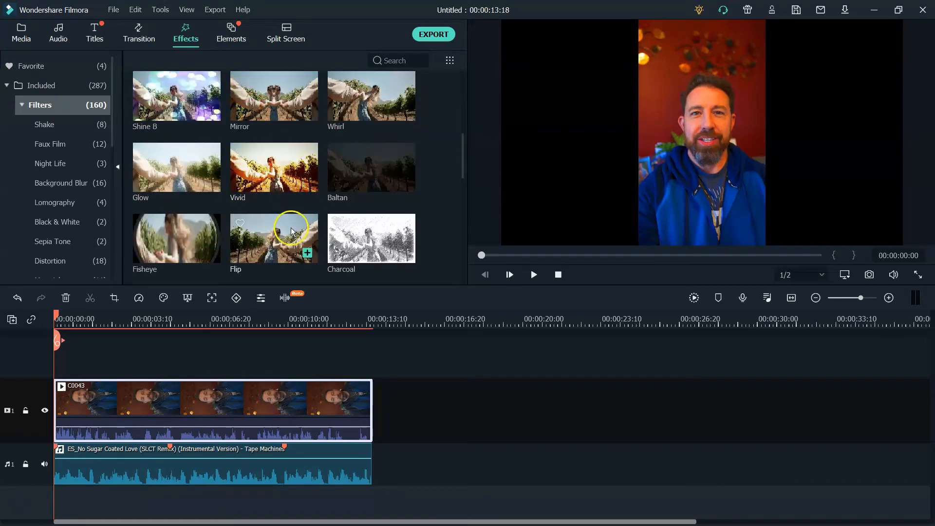
{"action": "scroll", "coordinate": [254, 181], "scroll_direction": "down", "scroll_amount": 3}
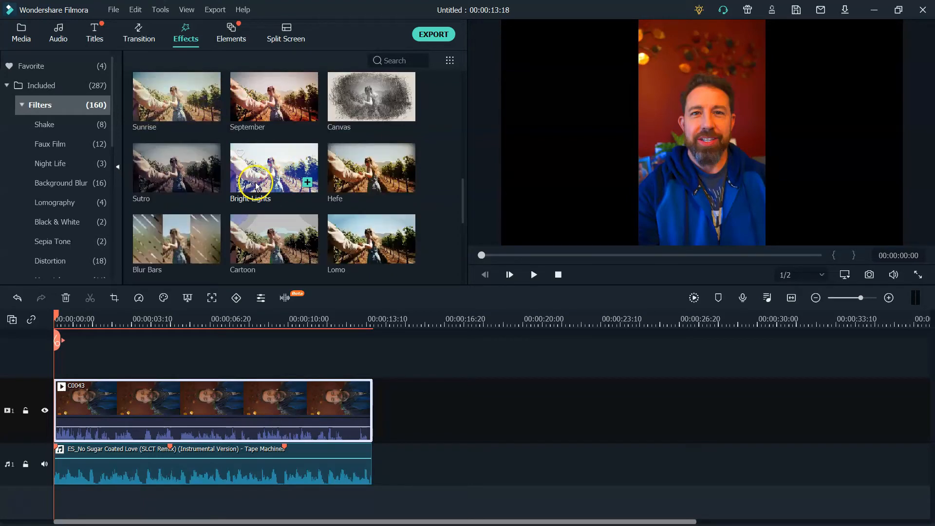
{"action": "scroll", "coordinate": [58, 146], "scroll_direction": "down", "scroll_amount": 3}
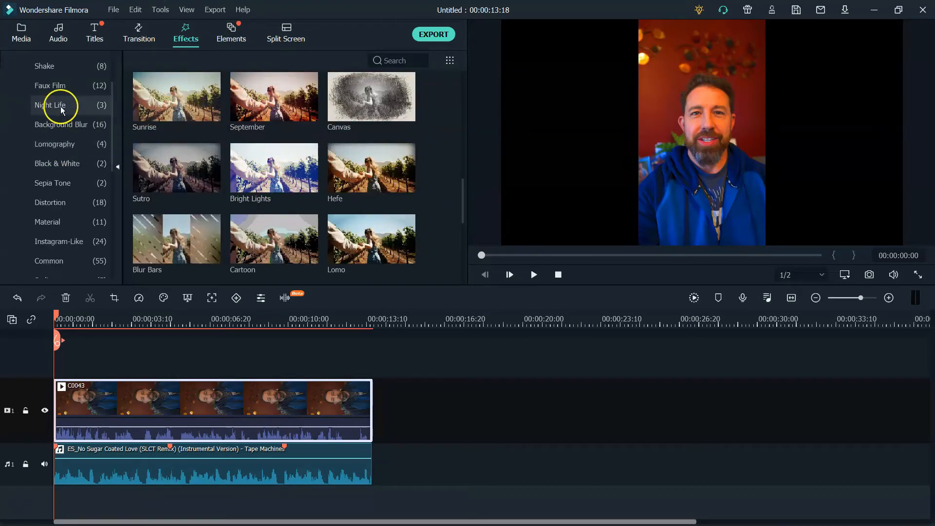
{"action": "left_click", "coordinate": [55, 127]}
{"action": "scroll", "coordinate": [55, 127], "scroll_direction": "up", "scroll_amount": 3}
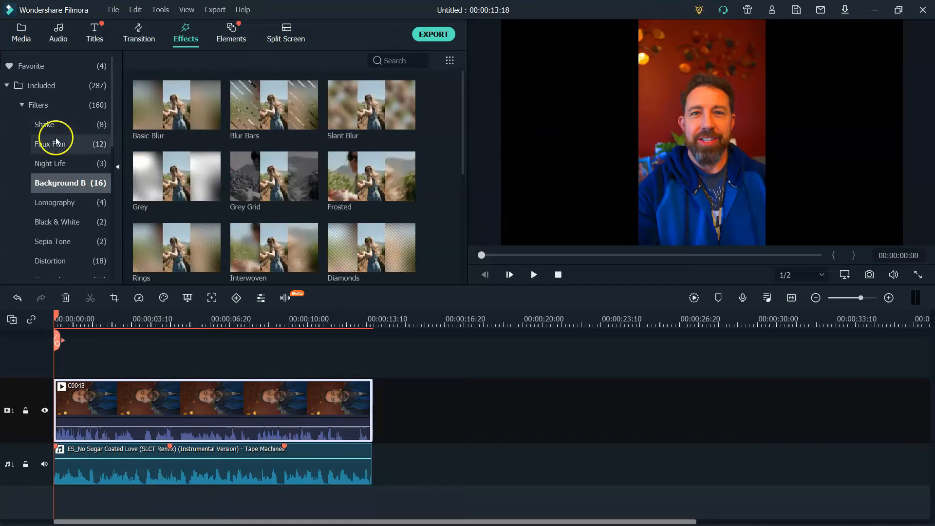
{"action": "left_click", "coordinate": [57, 143]}
{"action": "left_click", "coordinate": [57, 164]}
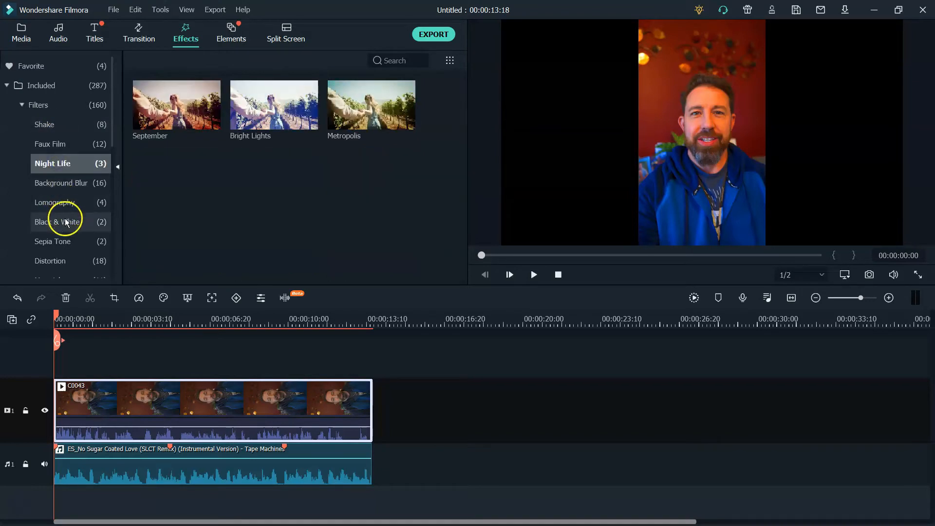
Add the Willow black-and-white filter to video track 2 at the timeline start and shorten it to about 1.7 seconds.
{"action": "left_click", "coordinate": [69, 223]}
{"action": "left_click_drag", "start_coordinate": [177, 108], "coordinate": [90, 364]}
{"action": "left_click_drag", "start_coordinate": [171, 389], "coordinate": [96, 380]}
Play the opening of the video to check the Willow filter.
{"action": "left_click", "coordinate": [571, 363]}
{"action": "left_click", "coordinate": [534, 275]}
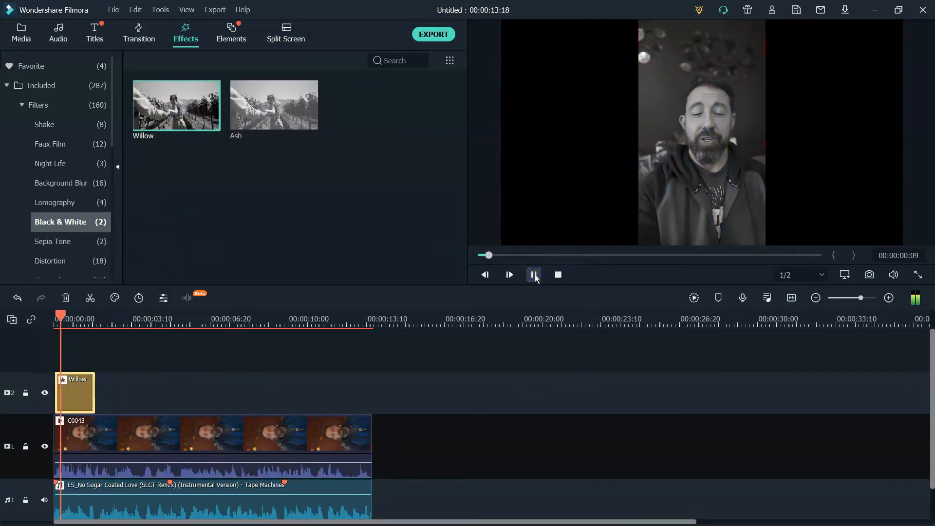
{"action": "left_click", "coordinate": [535, 275]}
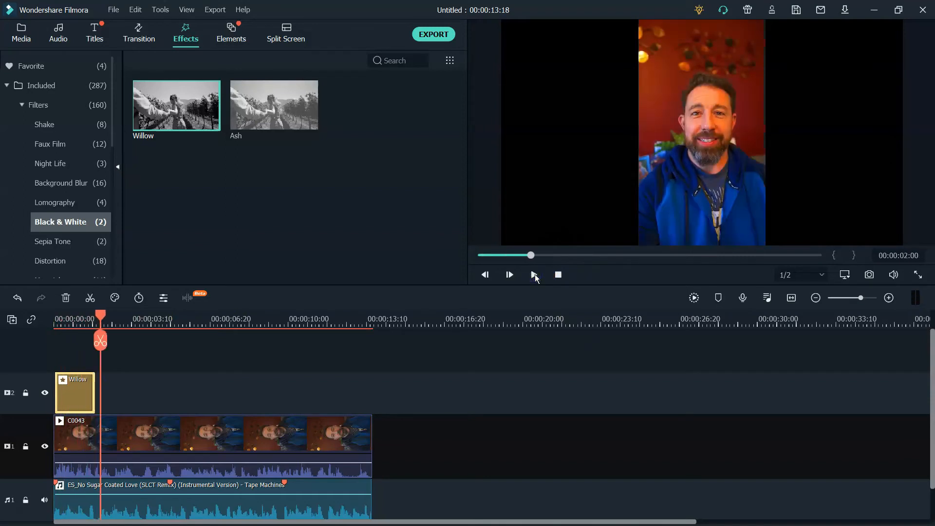
Look through the Sepia Tone, Distortion, Instagram-Like and Material filter categories.
{"action": "left_click", "coordinate": [66, 242]}
{"action": "left_click", "coordinate": [53, 260]}
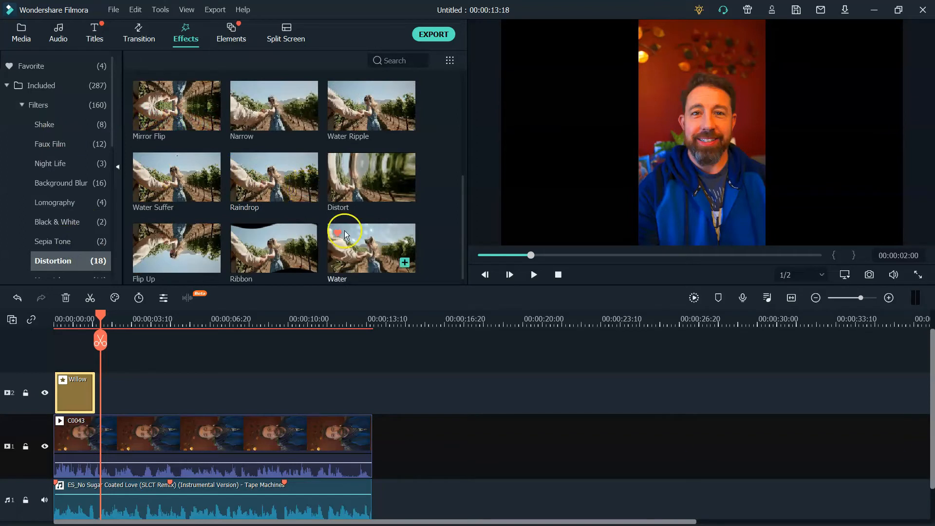
{"action": "scroll", "coordinate": [288, 207], "scroll_direction": "down", "scroll_amount": 1}
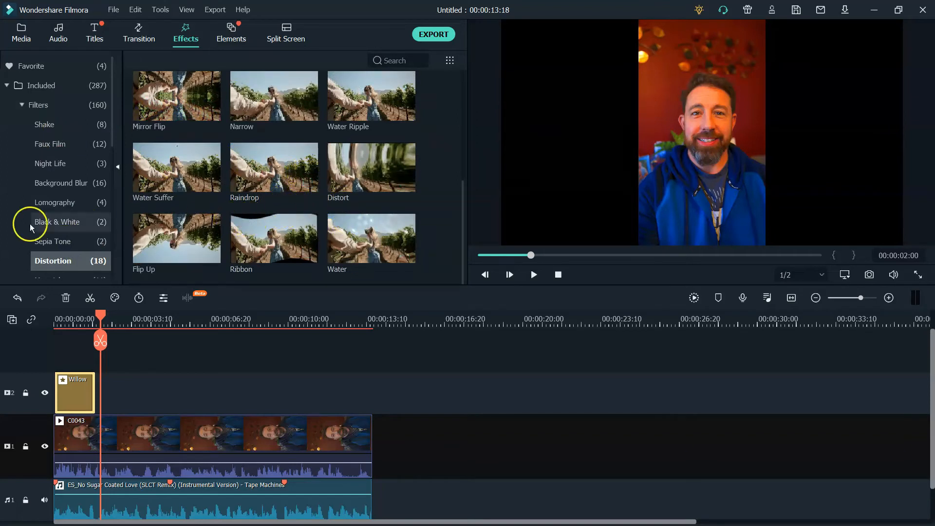
{"action": "scroll", "coordinate": [34, 226], "scroll_direction": "down", "scroll_amount": 3}
{"action": "left_click", "coordinate": [55, 183]}
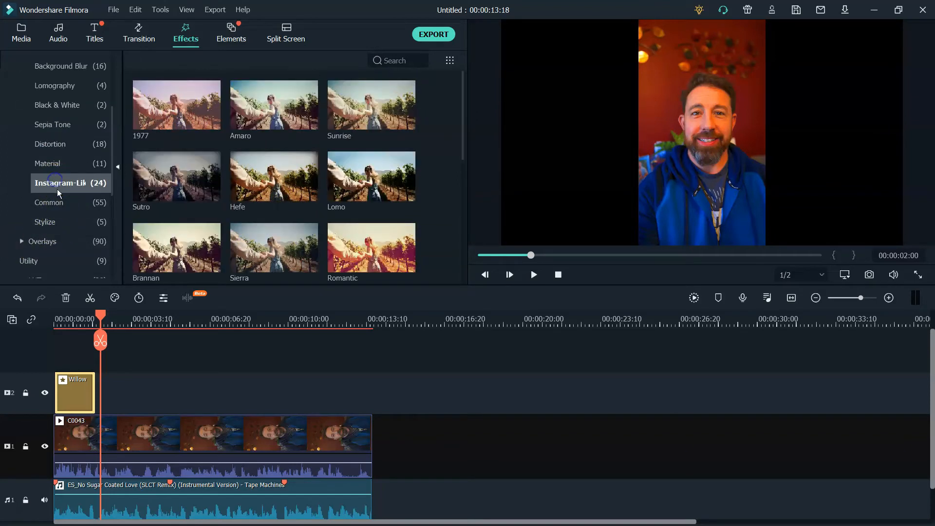
{"action": "left_click", "coordinate": [53, 165]}
Add the Strong Glitch overlay directly after Willow on video track 2 and shorten it to end at about 00:00:03:06.
{"action": "left_click", "coordinate": [68, 247]}
{"action": "scroll", "coordinate": [61, 238], "scroll_direction": "down", "scroll_amount": 5}
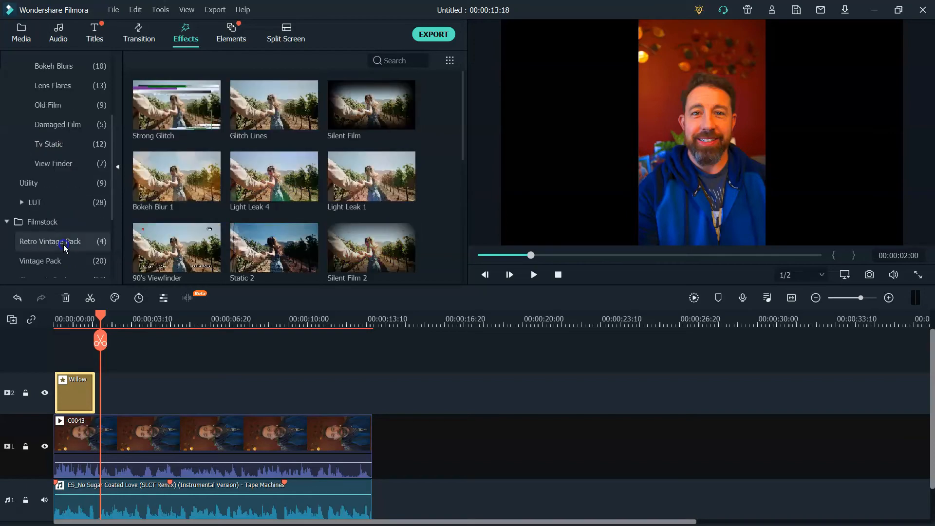
{"action": "scroll", "coordinate": [288, 161], "scroll_direction": "up", "scroll_amount": 5}
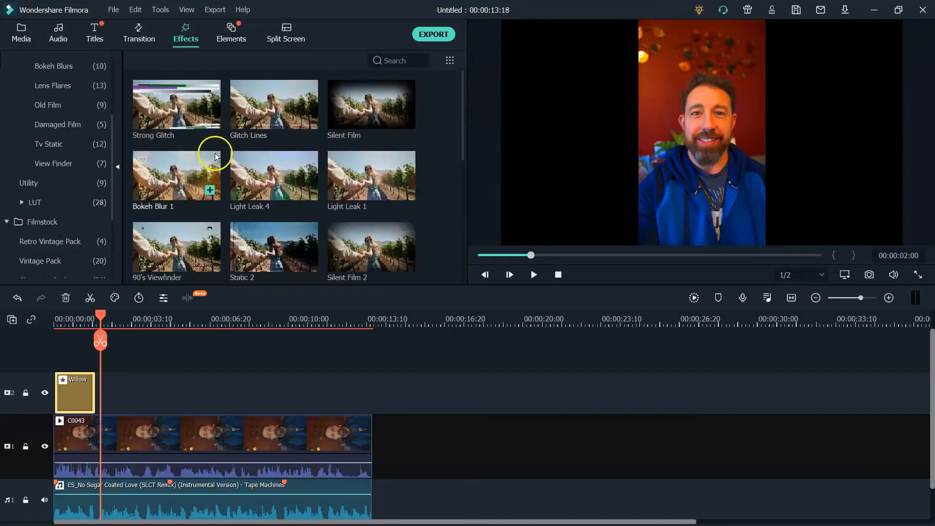
{"action": "left_click_drag", "start_coordinate": [176, 105], "coordinate": [109, 392]}
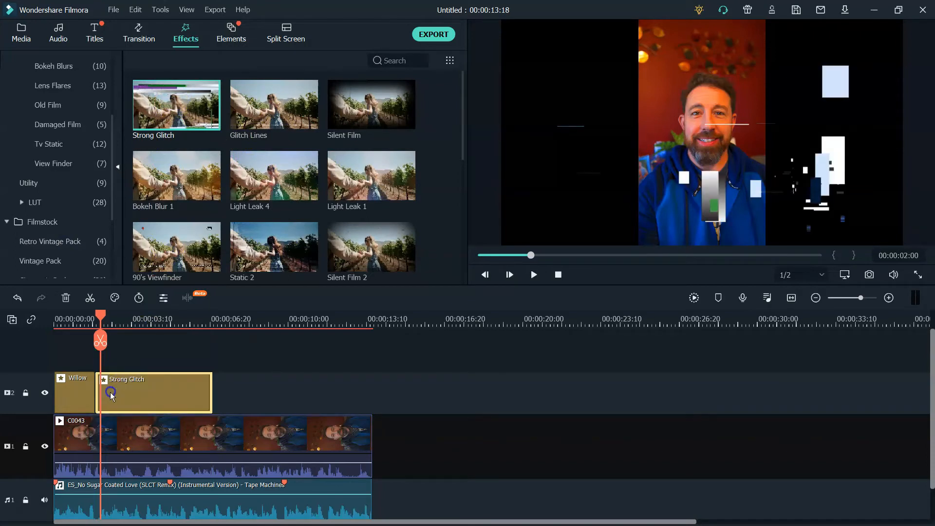
{"action": "left_click_drag", "start_coordinate": [211, 397], "coordinate": [128, 390]}
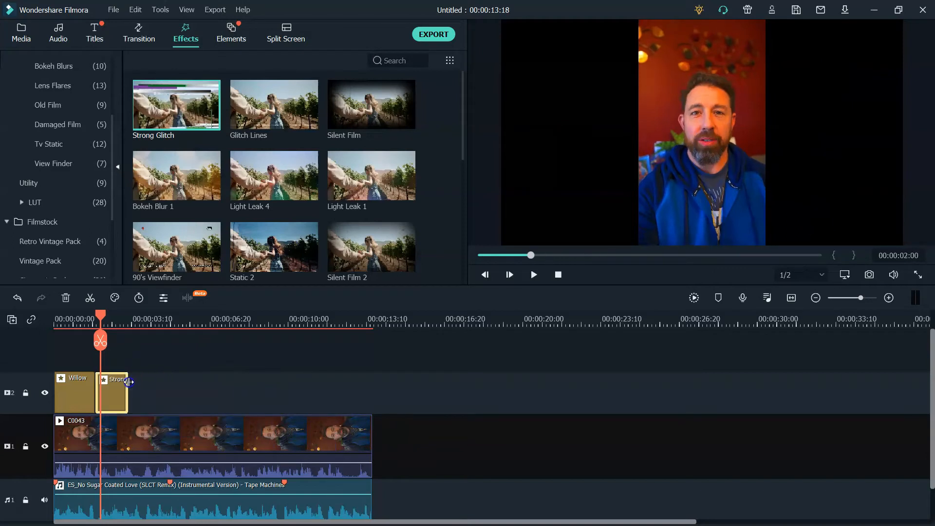
Play the video from near its start through the Willow and Strong Glitch effects.
{"action": "left_click_drag", "start_coordinate": [112, 318], "coordinate": [56, 317]}
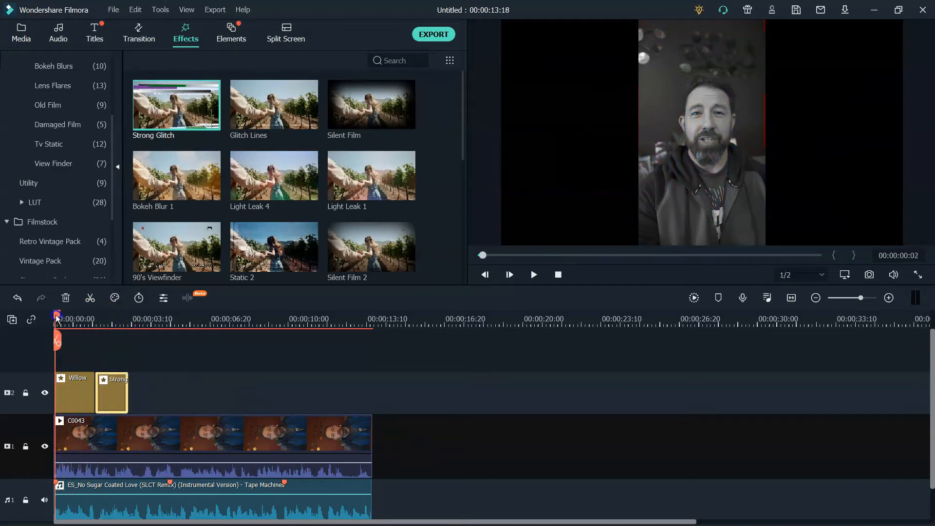
{"action": "left_click", "coordinate": [538, 279]}
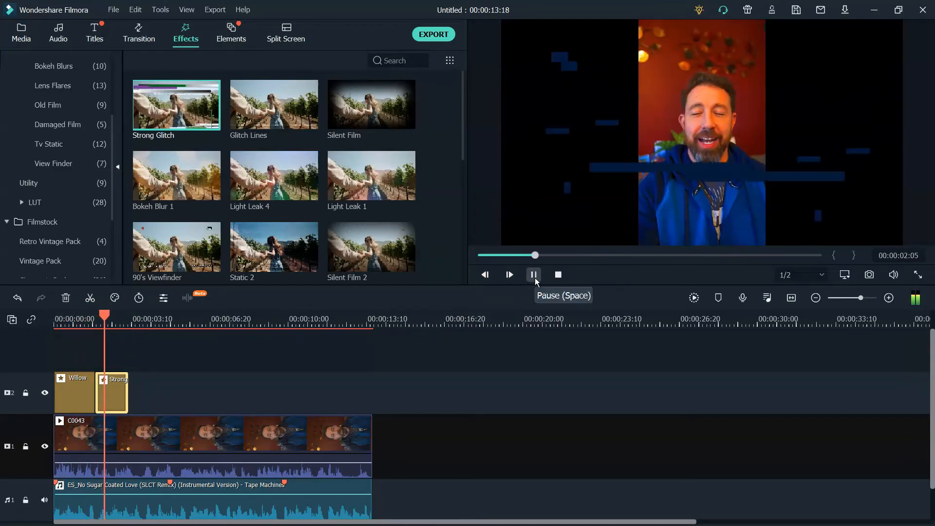
{"action": "left_click", "coordinate": [534, 276]}
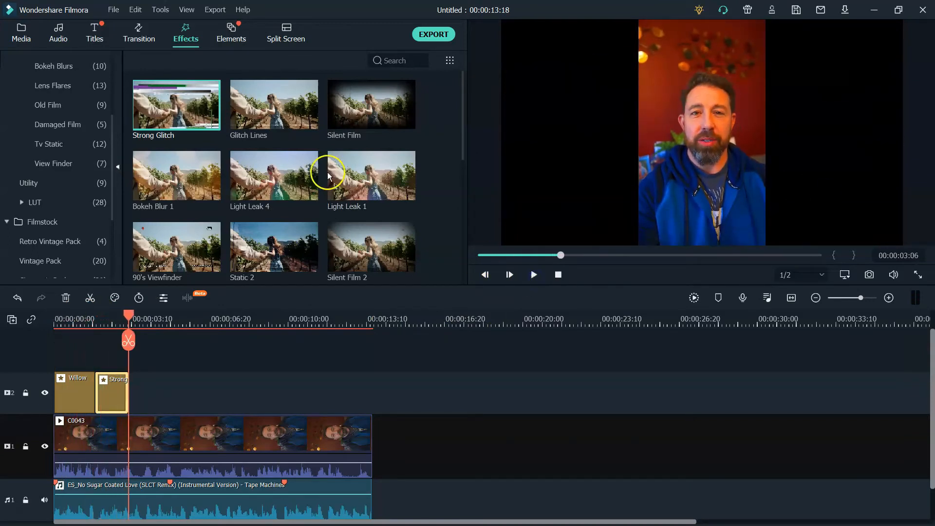
Add the second Retro Vintage Pack overlay directly after Strong Glitch on video track 2 and shorten it to about 1.3 seconds.
{"action": "left_click", "coordinate": [77, 181]}
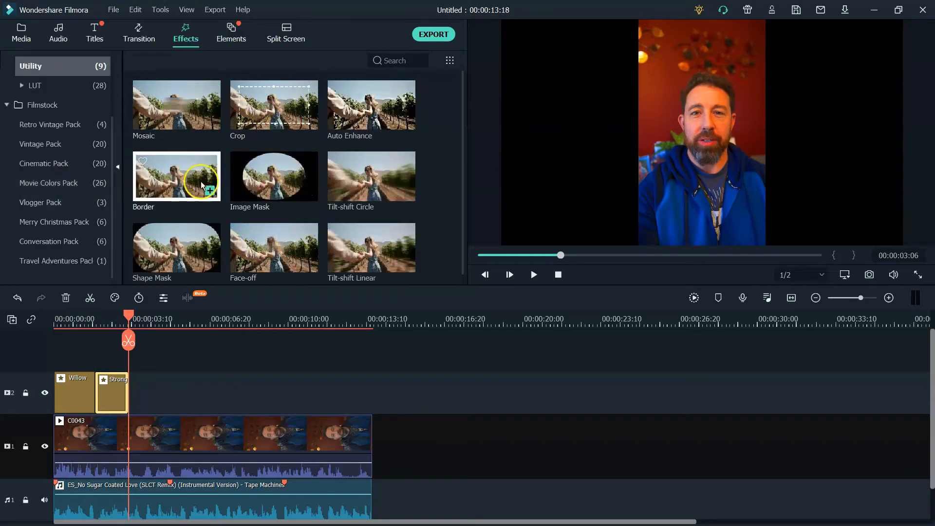
{"action": "left_click", "coordinate": [58, 124]}
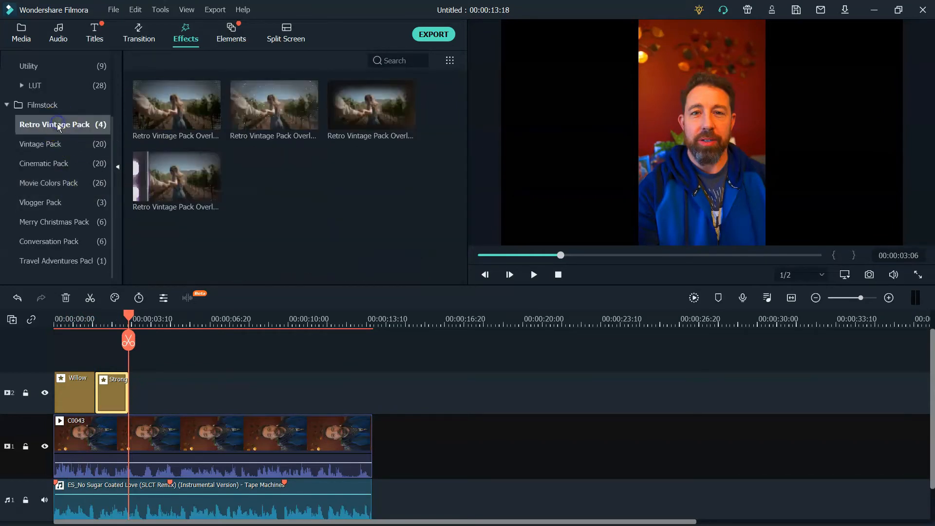
{"action": "left_click_drag", "start_coordinate": [288, 96], "coordinate": [128, 382]}
{"action": "left_click_drag", "start_coordinate": [245, 392], "coordinate": [158, 397]}
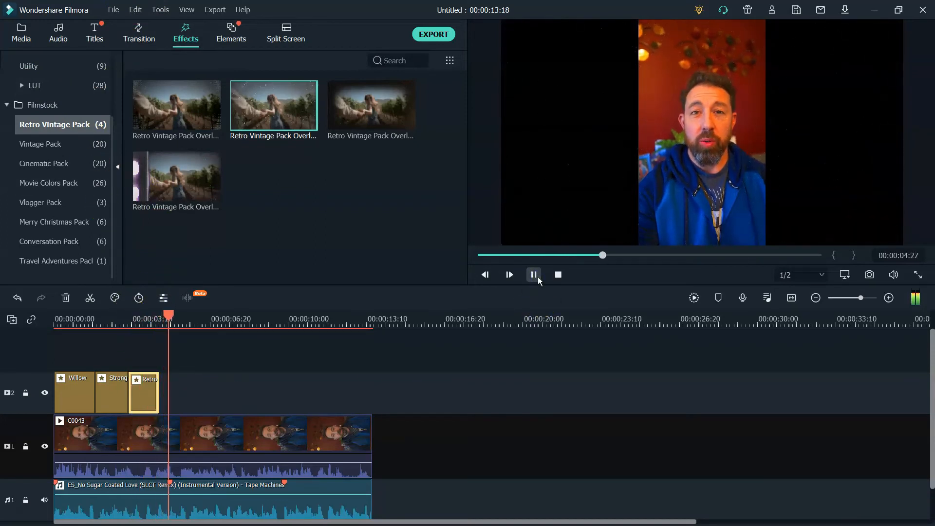
{"action": "left_click", "coordinate": [534, 275]}
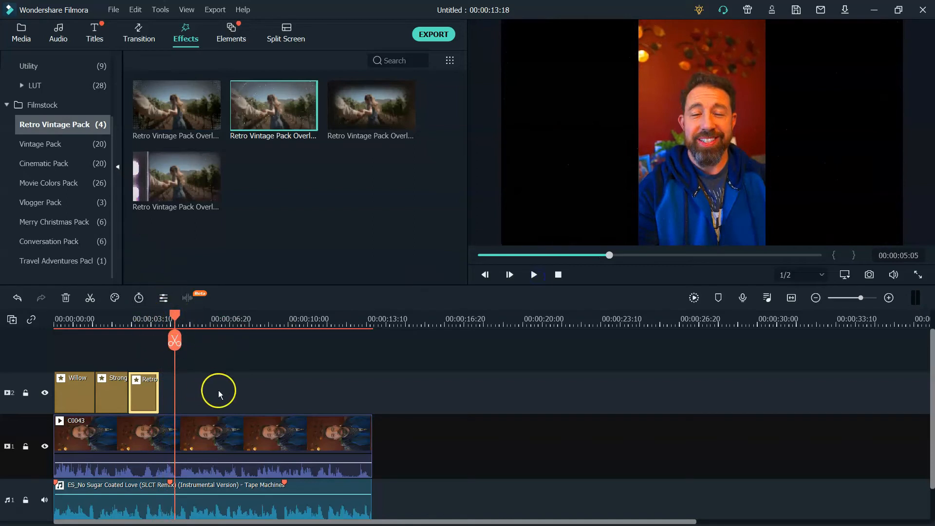
Add the Wow! element on a new video track 3, starting where the Retro Vintage overlay ends.
{"action": "left_click", "coordinate": [229, 33]}
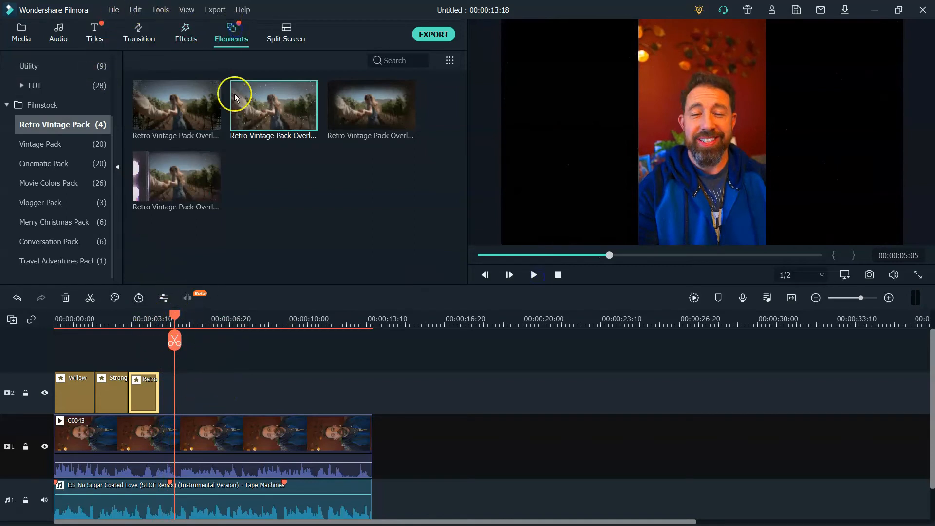
{"action": "scroll", "coordinate": [333, 229], "scroll_direction": "down", "scroll_amount": 5}
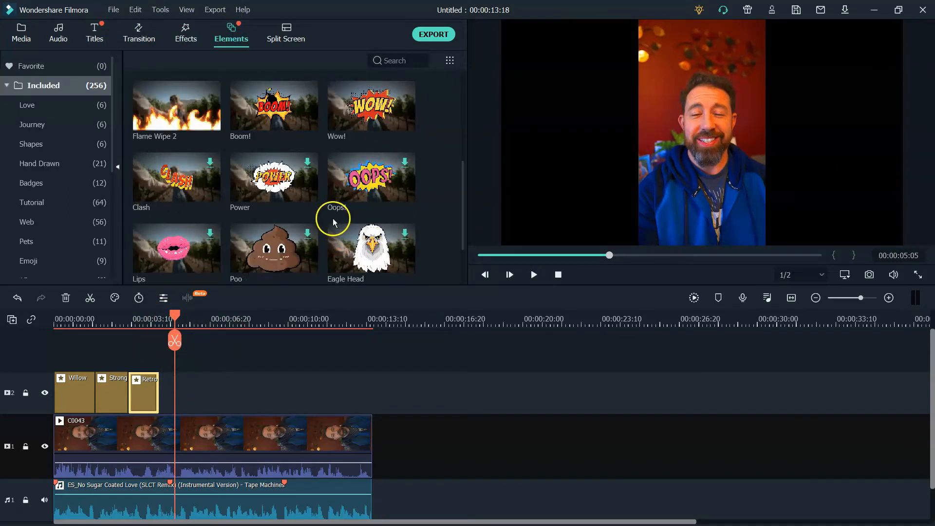
{"action": "left_click_drag", "start_coordinate": [363, 108], "coordinate": [156, 345]}
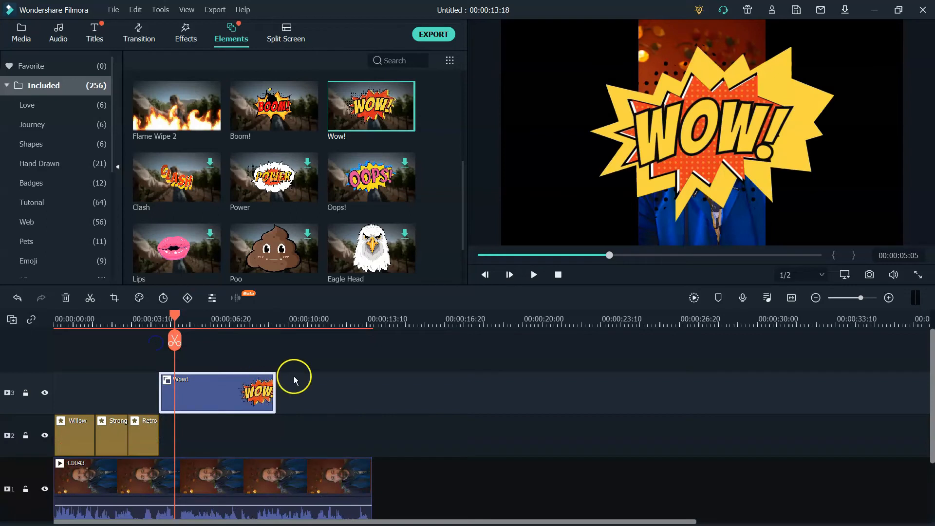
Shrink the Wow! element and place it in the upper-right corner of the vertical video, above the man's head.
{"action": "left_click", "coordinate": [732, 164]}
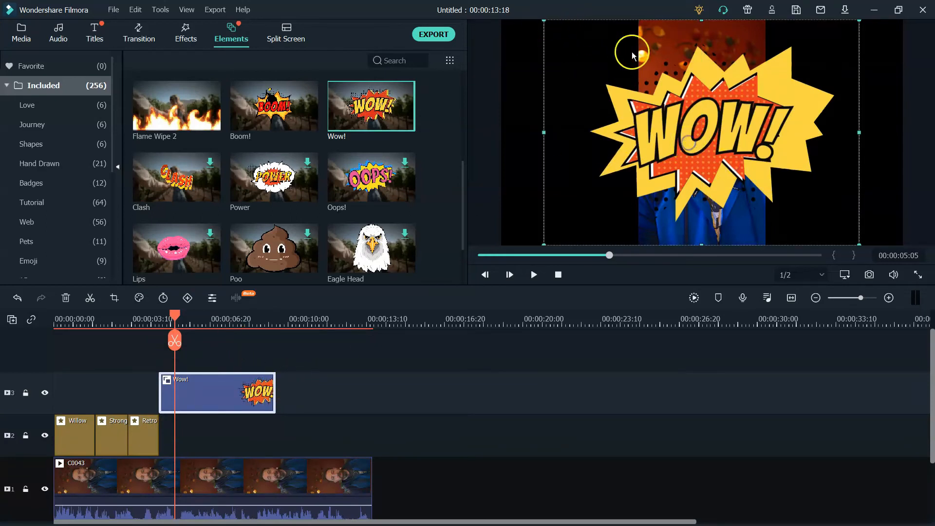
{"action": "left_click_drag", "start_coordinate": [544, 21], "coordinate": [752, 201]}
{"action": "left_click_drag", "start_coordinate": [822, 232], "coordinate": [739, 75]}
{"action": "left_click_drag", "start_coordinate": [690, 30], "coordinate": [719, 43]}
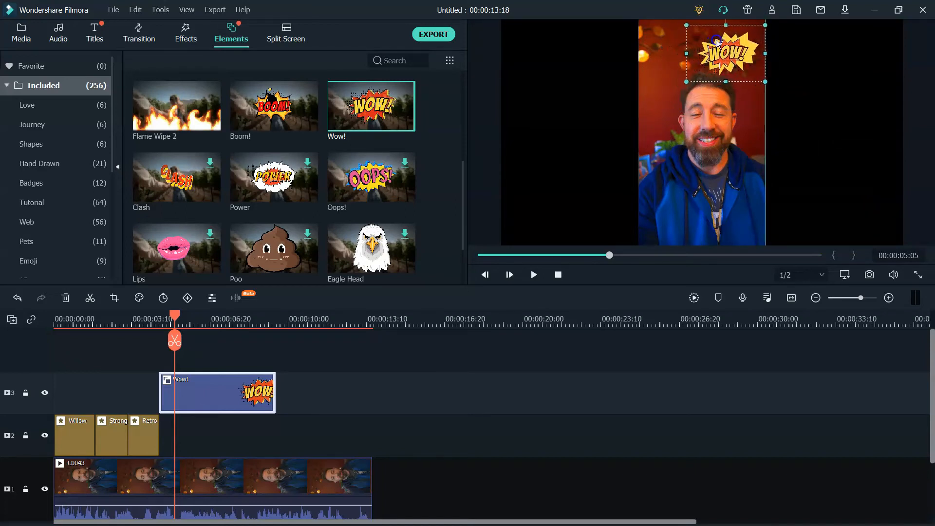
Add a Dissolve transition to the start and end of the Wow! element, and shorten the starting one slightly.
{"action": "left_click", "coordinate": [140, 34]}
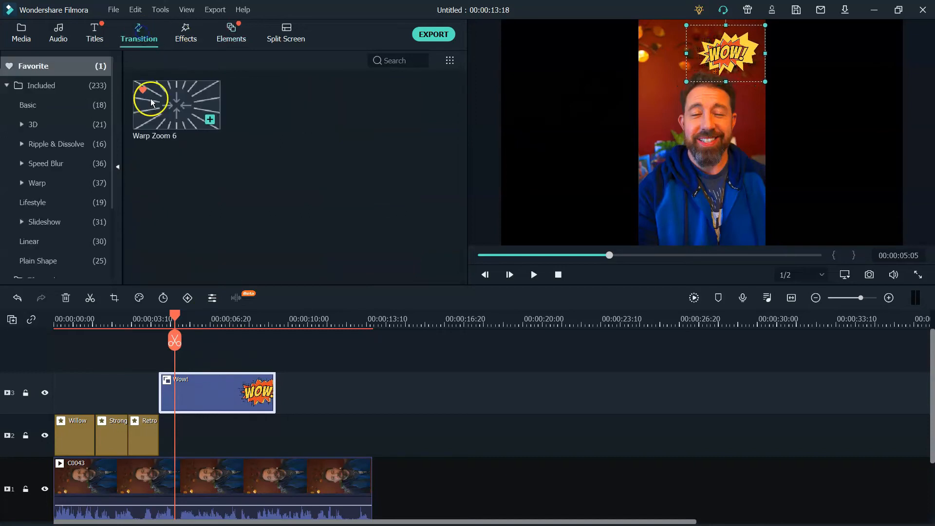
{"action": "left_click", "coordinate": [39, 90]}
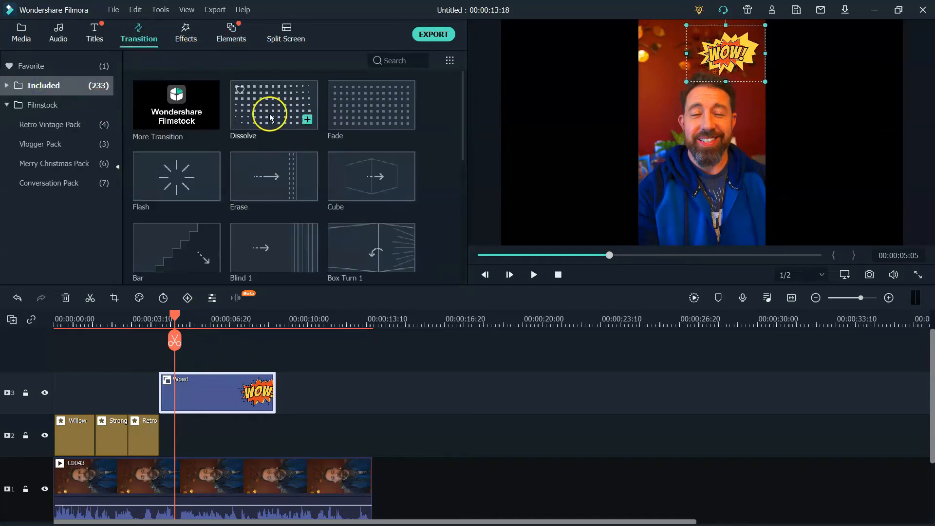
{"action": "left_click_drag", "start_coordinate": [280, 121], "coordinate": [160, 374]}
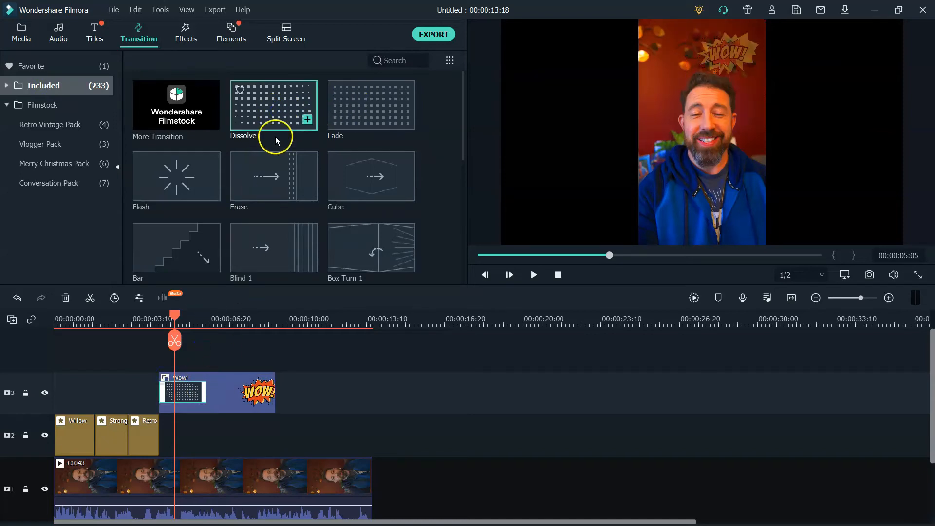
{"action": "left_click_drag", "start_coordinate": [283, 131], "coordinate": [235, 395]}
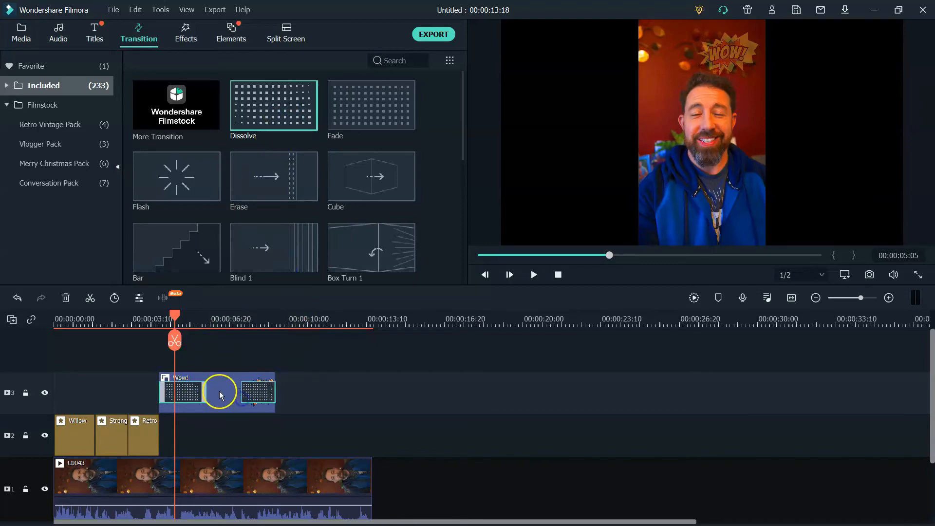
{"action": "left_click", "coordinate": [206, 390]}
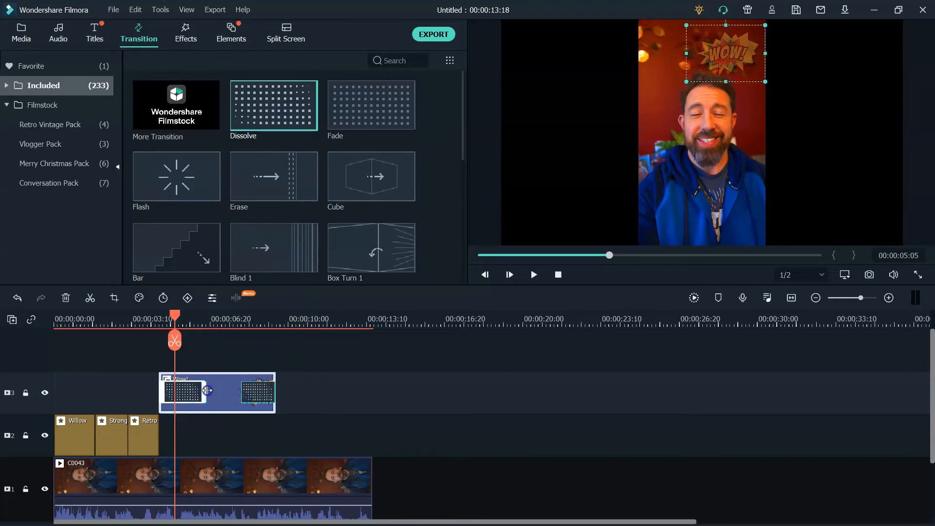
{"action": "left_click_drag", "start_coordinate": [196, 390], "coordinate": [194, 390]}
Play the video from about 00:00:03:20 through the whole Wow! element and its dissolves.
{"action": "left_click_drag", "start_coordinate": [176, 314], "coordinate": [140, 310]}
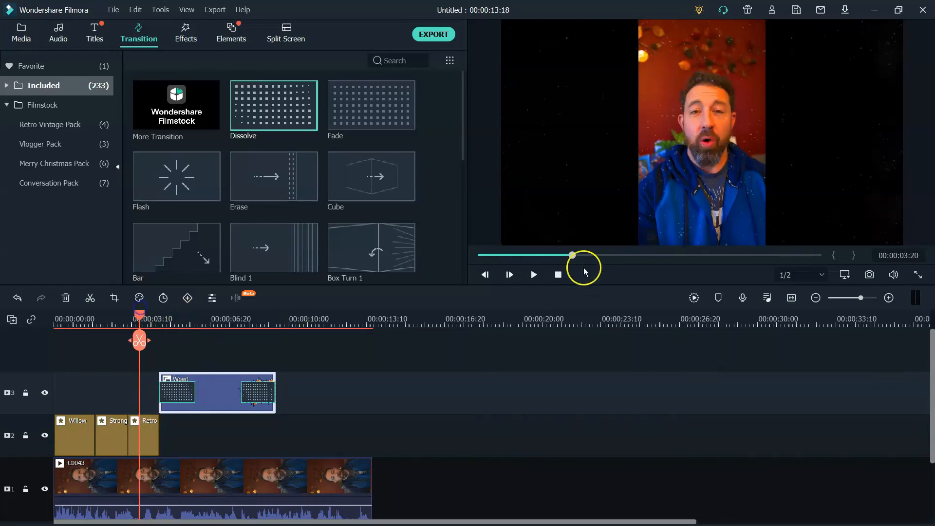
{"action": "left_click", "coordinate": [534, 274]}
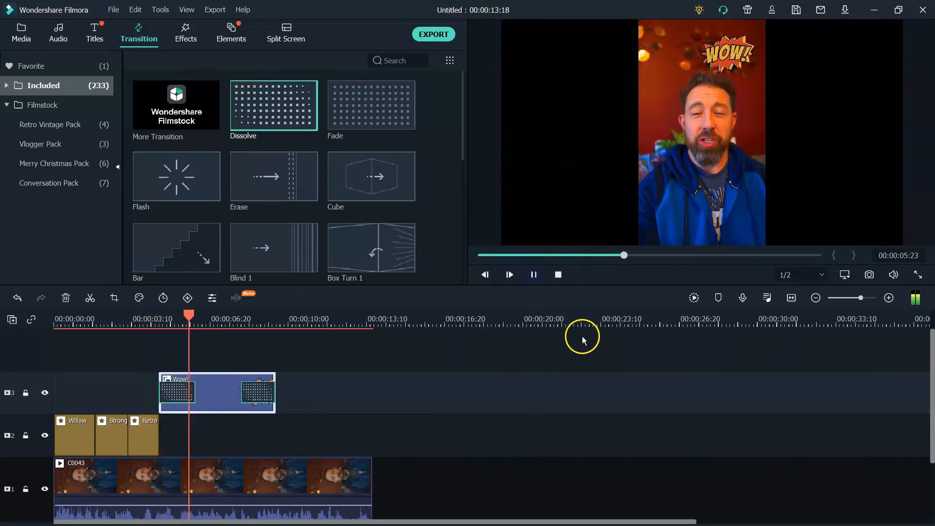
{"action": "left_click", "coordinate": [535, 275]}
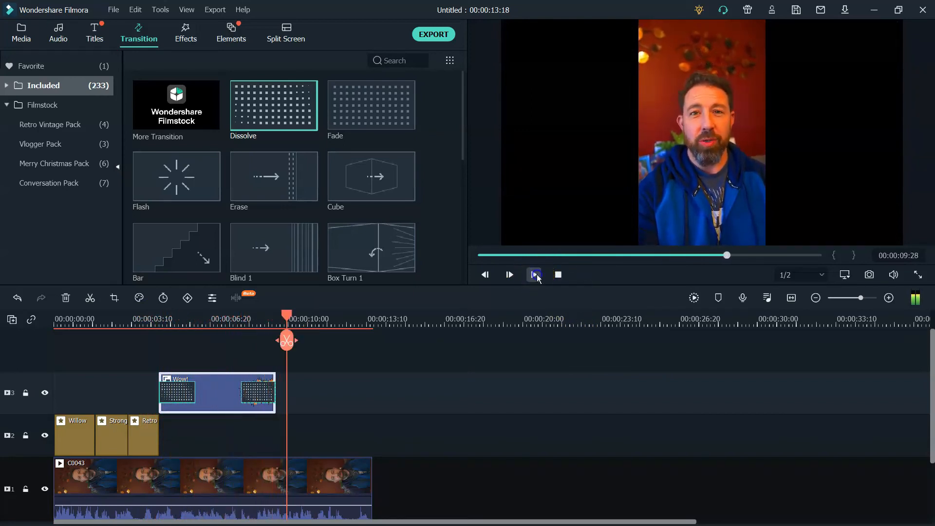
Try the Lightbulb element on video track 3 at 00:00:09:28, trimmed to end with the main clip.
{"action": "left_click", "coordinate": [229, 31]}
{"action": "scroll", "coordinate": [321, 122], "scroll_direction": "down", "scroll_amount": 10}
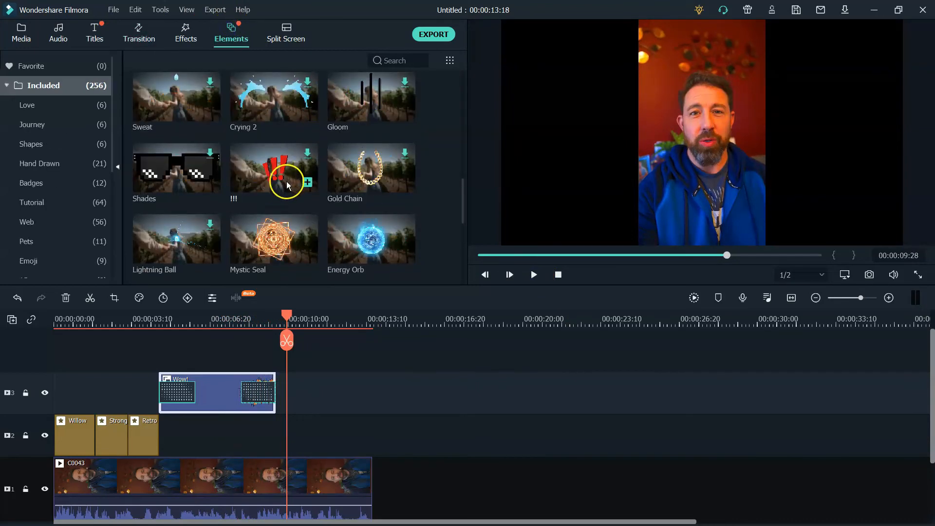
{"action": "scroll", "coordinate": [292, 182], "scroll_direction": "down", "scroll_amount": 5}
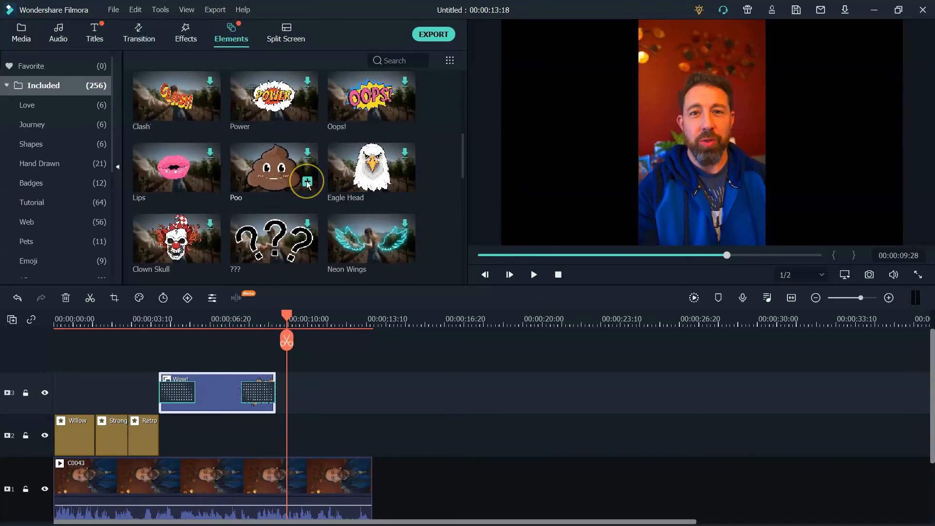
{"action": "scroll", "coordinate": [307, 182], "scroll_direction": "up", "scroll_amount": 5}
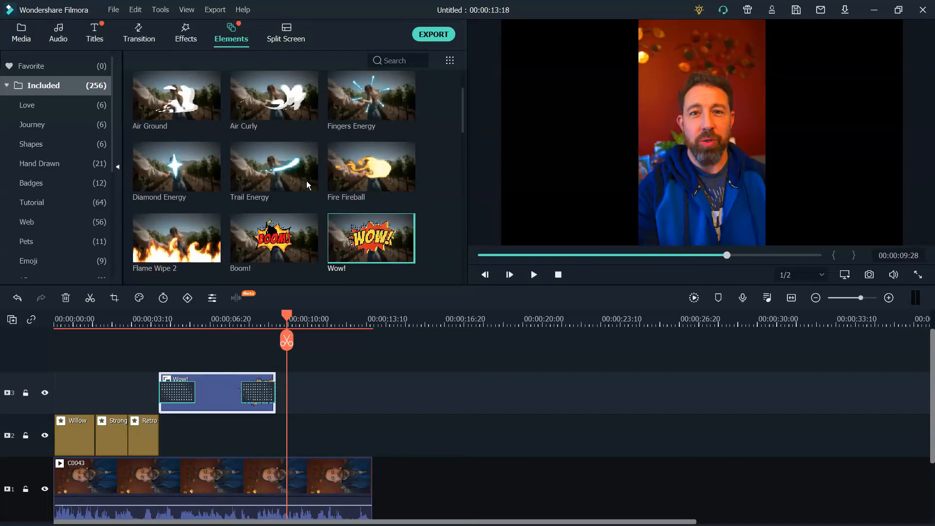
{"action": "scroll", "coordinate": [265, 169], "scroll_direction": "down", "scroll_amount": 10}
{"action": "mouse_move", "coordinate": [266, 174]}
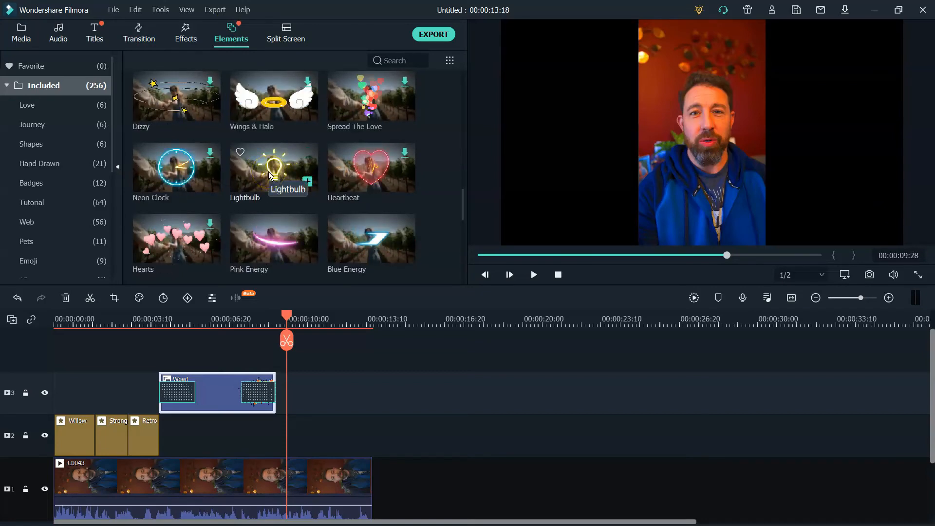
{"action": "left_click_drag", "start_coordinate": [269, 175], "coordinate": [297, 387]}
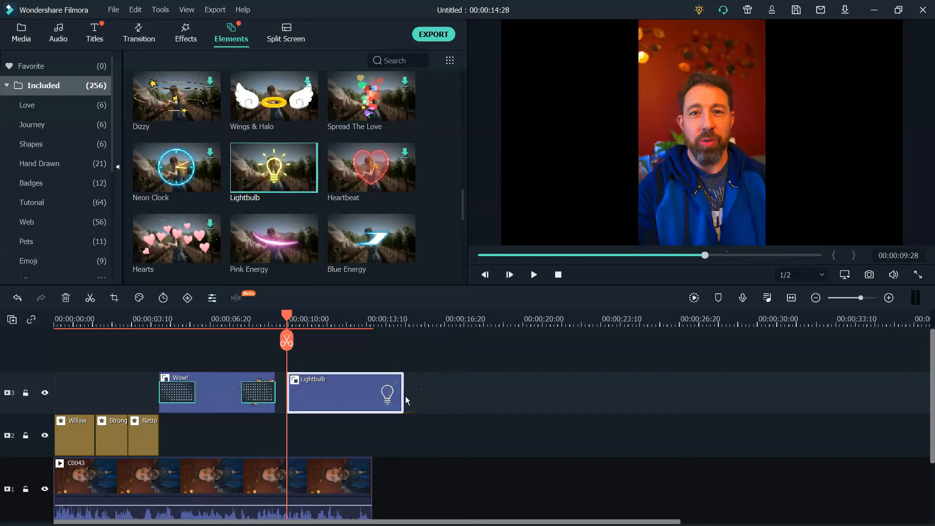
{"action": "left_click_drag", "start_coordinate": [403, 395], "coordinate": [372, 395]}
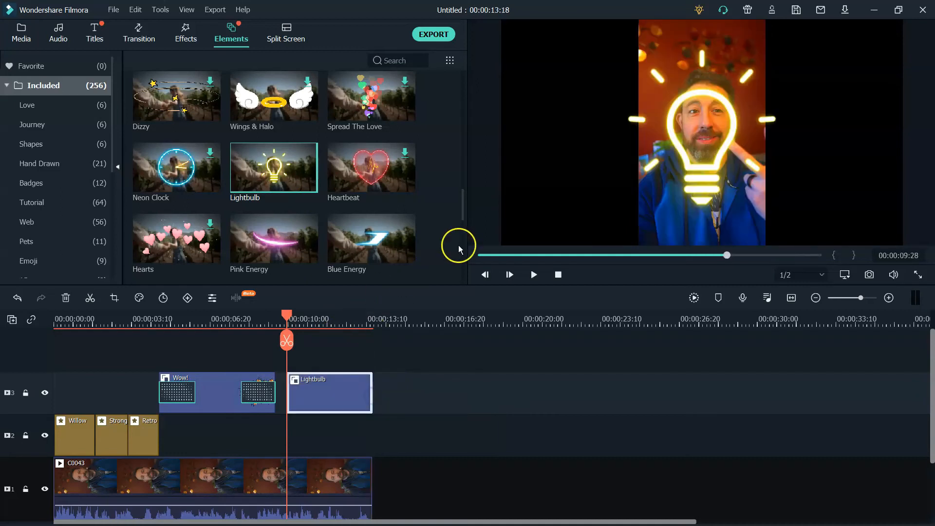
Try the Lightbulb element at a small size above the man's head, and remove it from video track 3.
{"action": "left_click_drag", "start_coordinate": [292, 314], "coordinate": [308, 314]}
{"action": "left_click", "coordinate": [696, 171]}
{"action": "left_click_drag", "start_coordinate": [808, 244], "coordinate": [731, 60]}
{"action": "left_click_drag", "start_coordinate": [309, 314], "coordinate": [326, 328]}
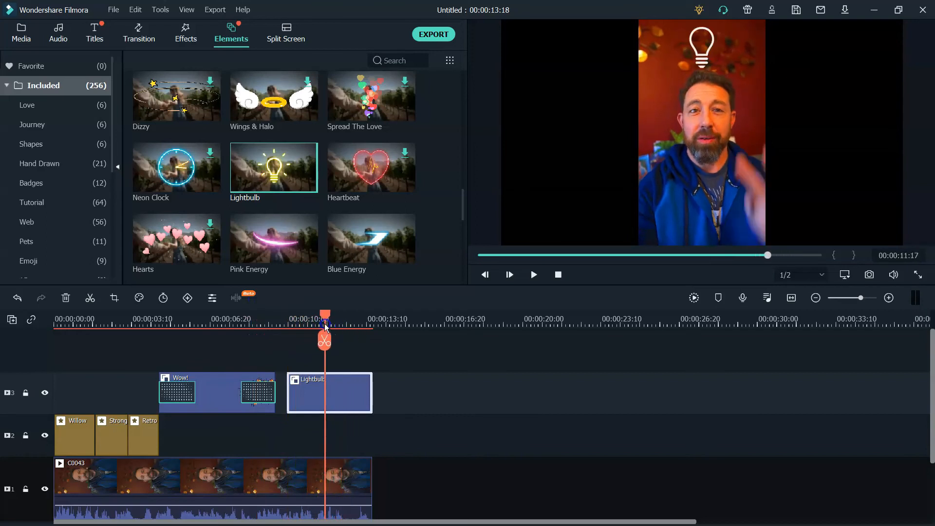
{"action": "key", "text": "Delete"}
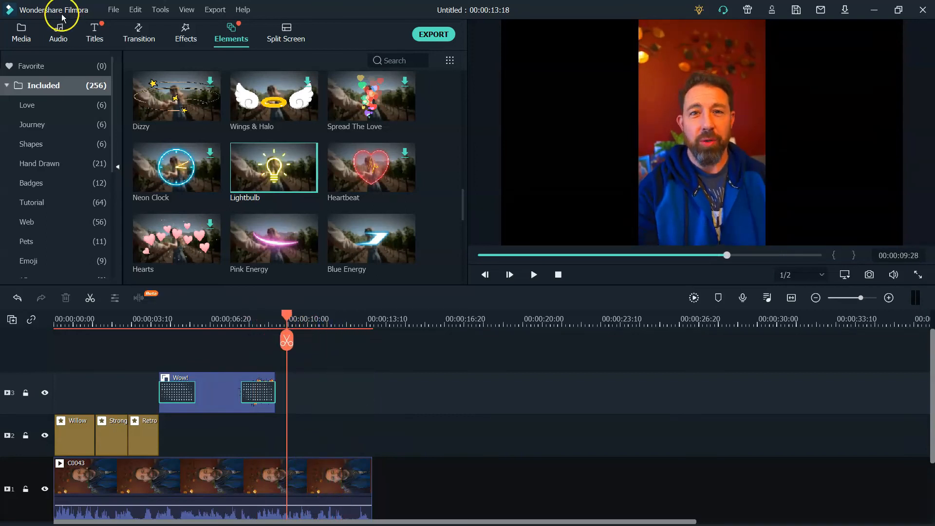
Add Tutorial Element White 3 to video track 3 at 00:00:09:28 and trim it to end with the main clip.
{"action": "left_click", "coordinate": [74, 205]}
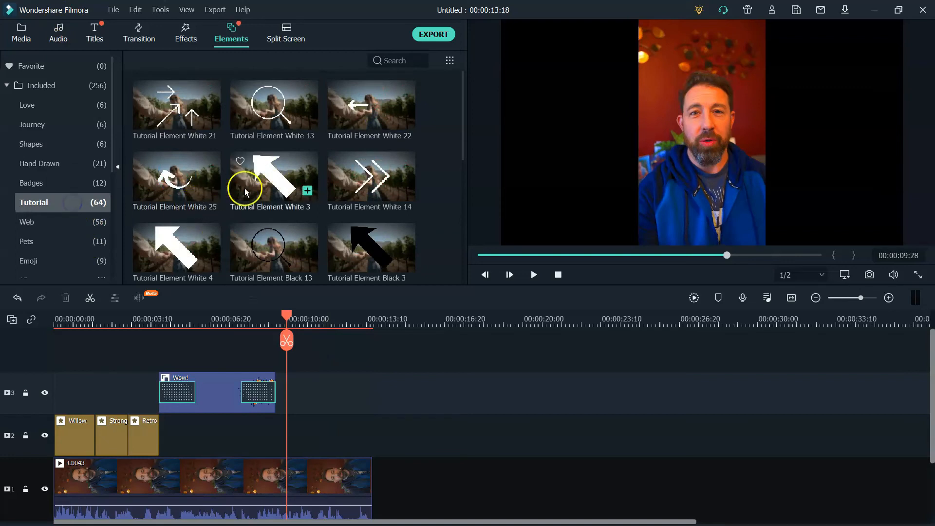
{"action": "scroll", "coordinate": [288, 195], "scroll_direction": "down", "scroll_amount": 3}
{"action": "scroll", "coordinate": [278, 216], "scroll_direction": "down", "scroll_amount": 5}
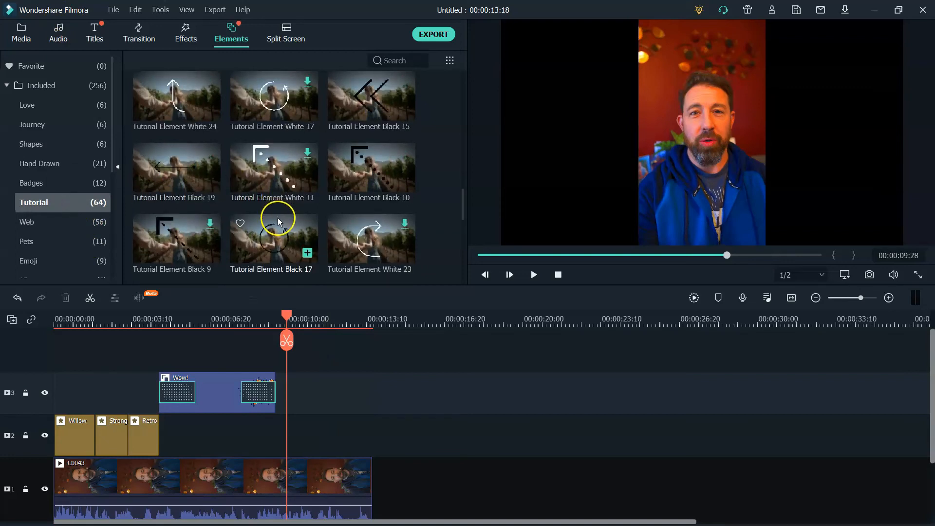
{"action": "scroll", "coordinate": [278, 222], "scroll_direction": "down", "scroll_amount": 5}
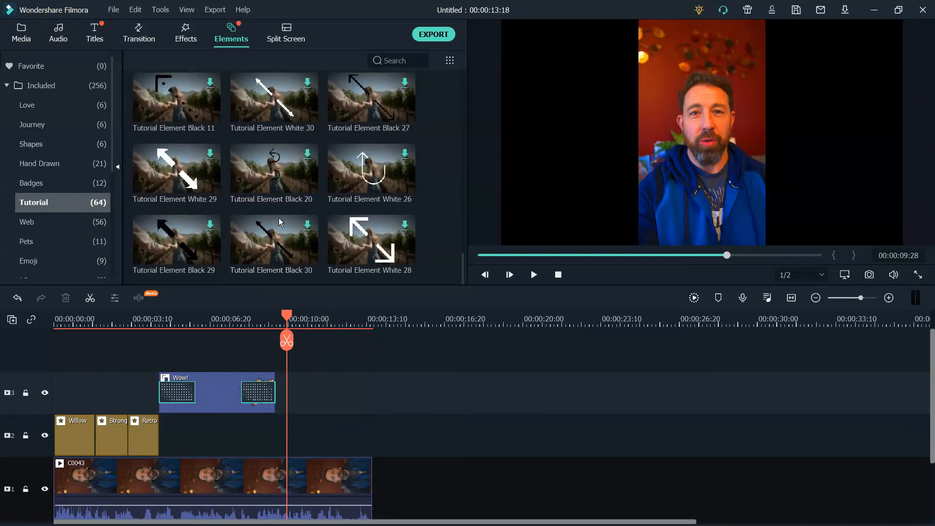
{"action": "scroll", "coordinate": [281, 218], "scroll_direction": "up", "scroll_amount": 13}
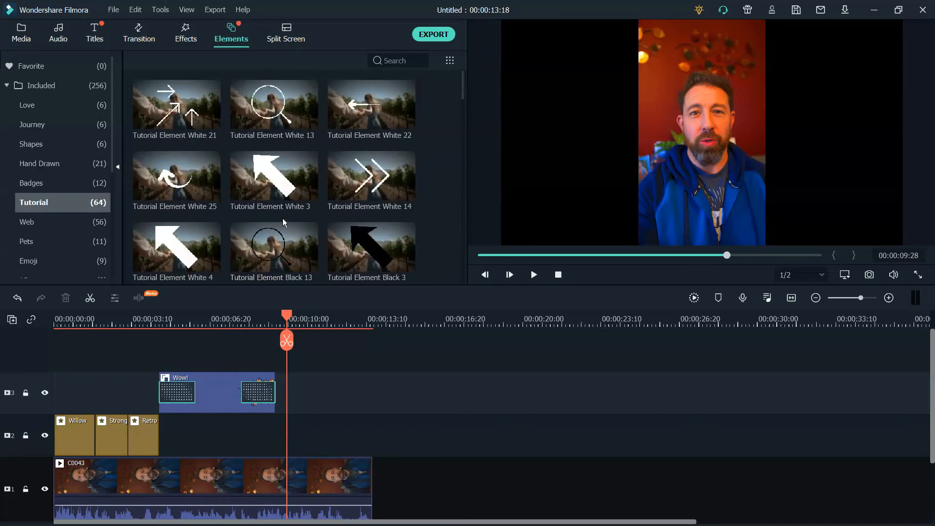
{"action": "left_click_drag", "start_coordinate": [273, 173], "coordinate": [294, 404]}
{"action": "left_click_drag", "start_coordinate": [405, 394], "coordinate": [373, 394]}
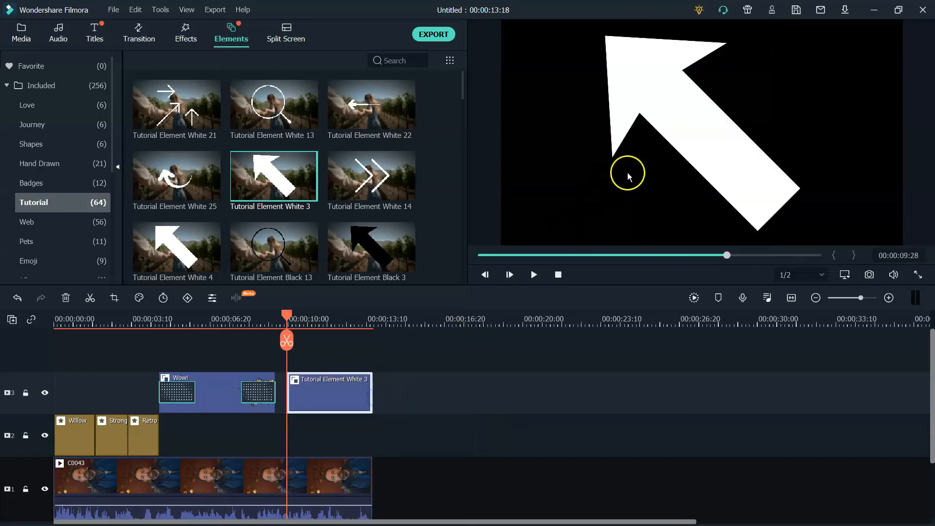
Shrink the white arrow, rotate it to point straight down, and center it in the lower part of the vertical video.
{"action": "left_click_drag", "start_coordinate": [284, 331], "coordinate": [298, 331]}
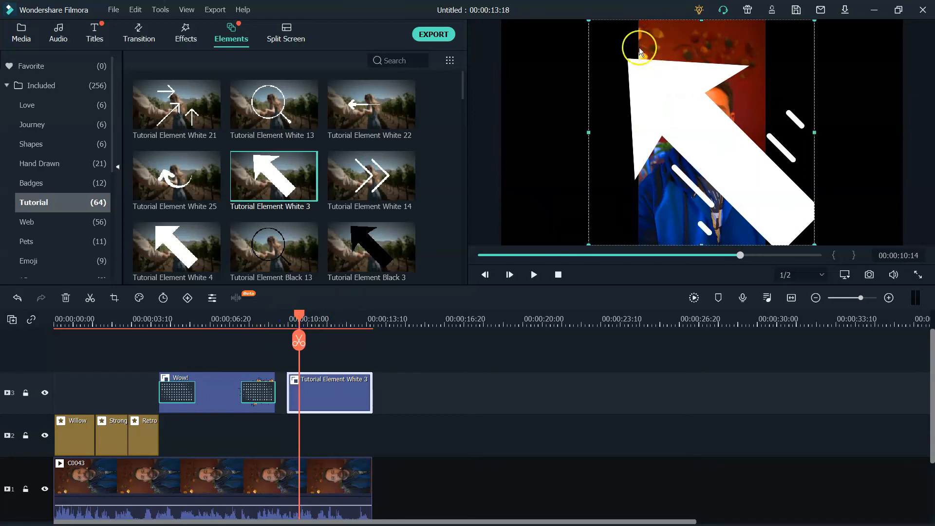
{"action": "left_click_drag", "start_coordinate": [589, 21], "coordinate": [654, 84]}
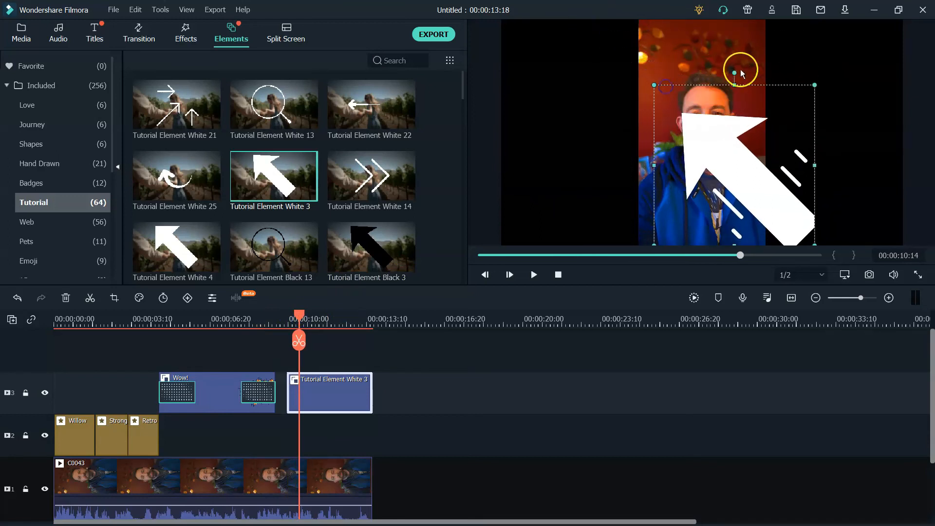
{"action": "left_click_drag", "start_coordinate": [734, 72], "coordinate": [663, 235]}
{"action": "left_click_drag", "start_coordinate": [735, 184], "coordinate": [710, 187]}
{"action": "left_click_drag", "start_coordinate": [701, 54], "coordinate": [714, 199]}
Play the video from shortly before the white arrow element to review its animation.
{"action": "left_click_drag", "start_coordinate": [297, 315], "coordinate": [249, 302]}
{"action": "left_click", "coordinate": [541, 275]}
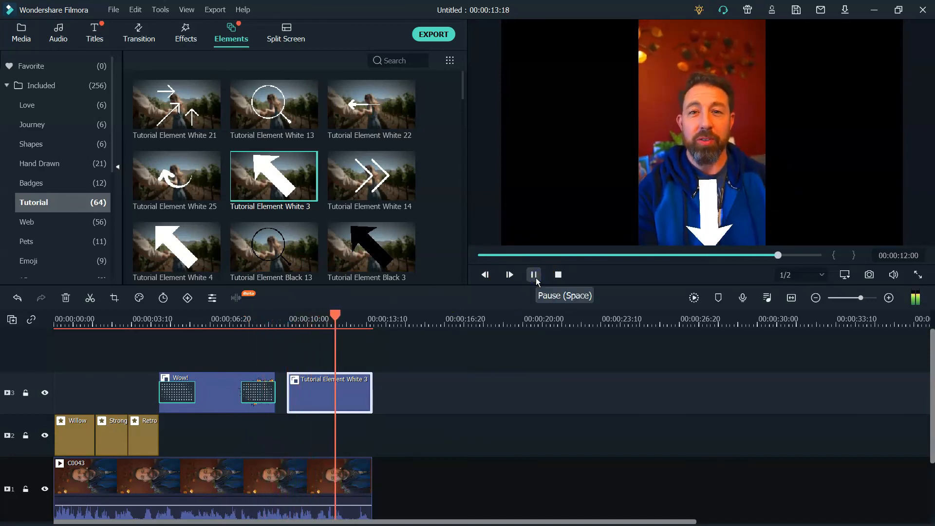
{"action": "left_click", "coordinate": [534, 275]}
Reduce the downward arrow further and keep it centered near the lower edge of the vertical video.
{"action": "left_click", "coordinate": [744, 171]}
{"action": "left_click", "coordinate": [715, 220]}
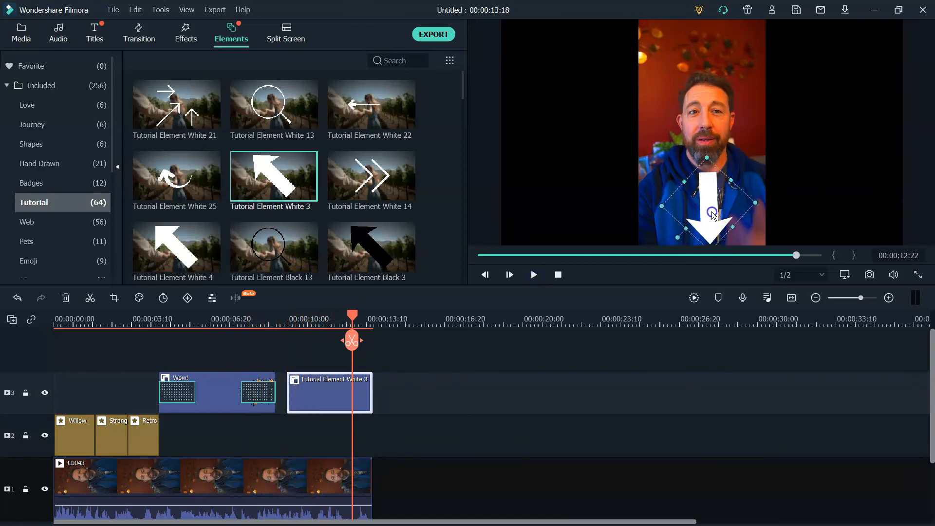
{"action": "left_click_drag", "start_coordinate": [705, 165], "coordinate": [714, 214]}
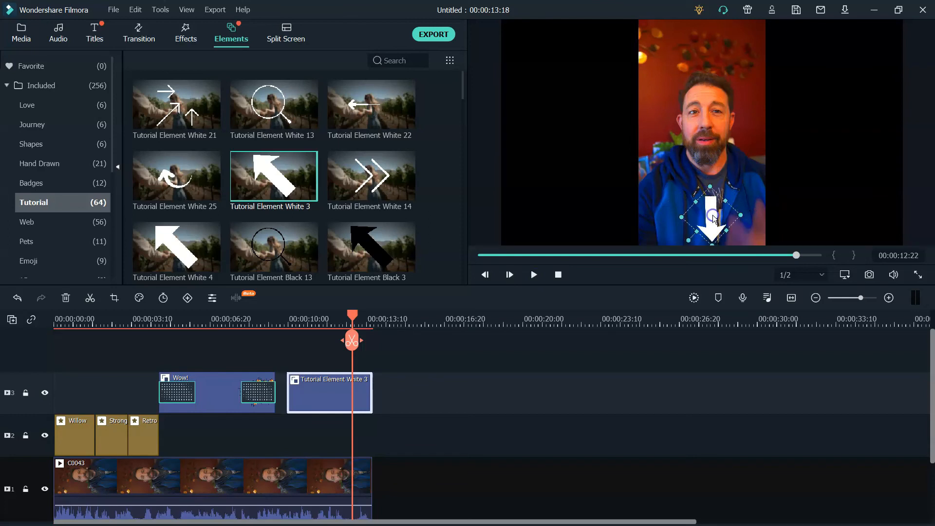
Play the resized arrow section through to the end of the video and scrub back over it.
{"action": "left_click_drag", "start_coordinate": [350, 317], "coordinate": [303, 319]}
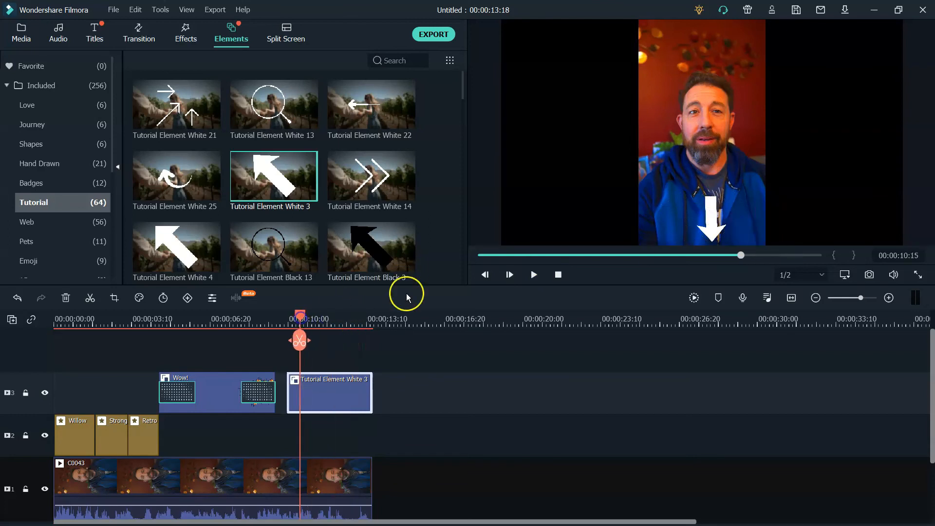
{"action": "left_click", "coordinate": [534, 275]}
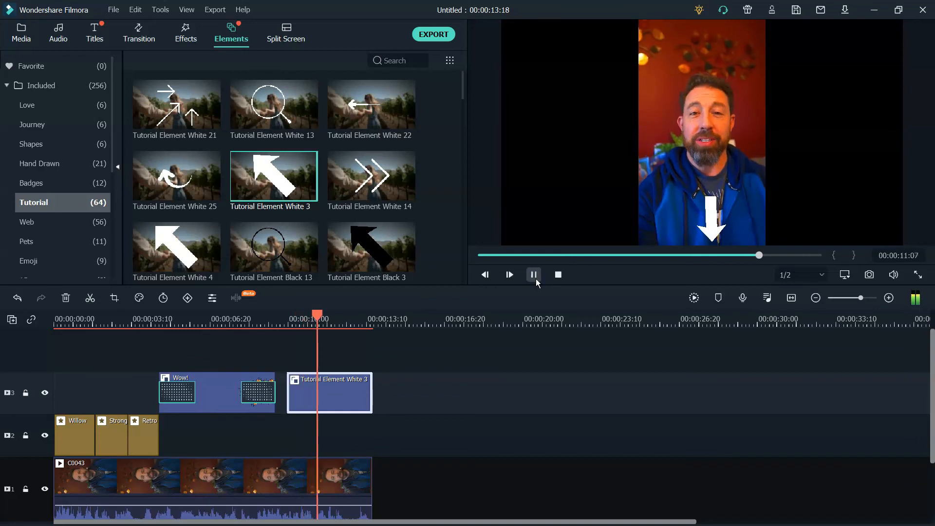
{"action": "left_click", "coordinate": [534, 275]}
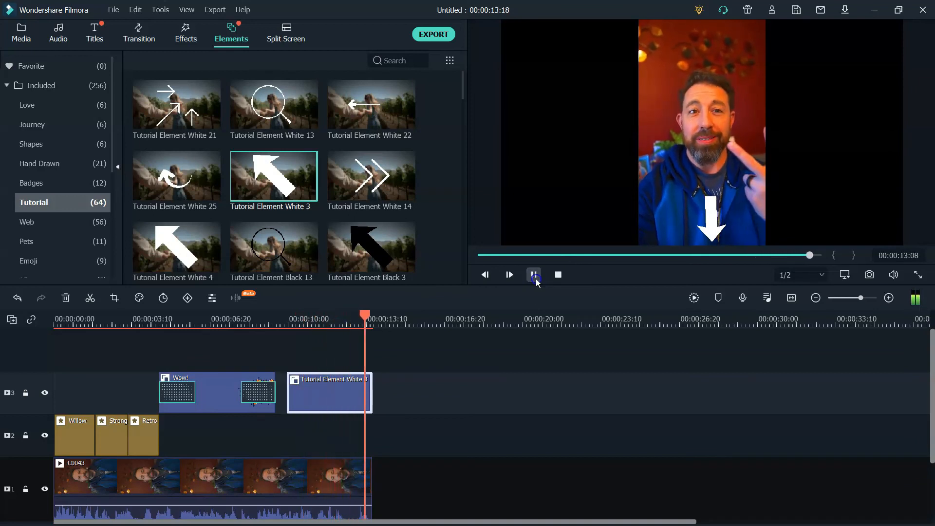
{"action": "left_click", "coordinate": [536, 279]}
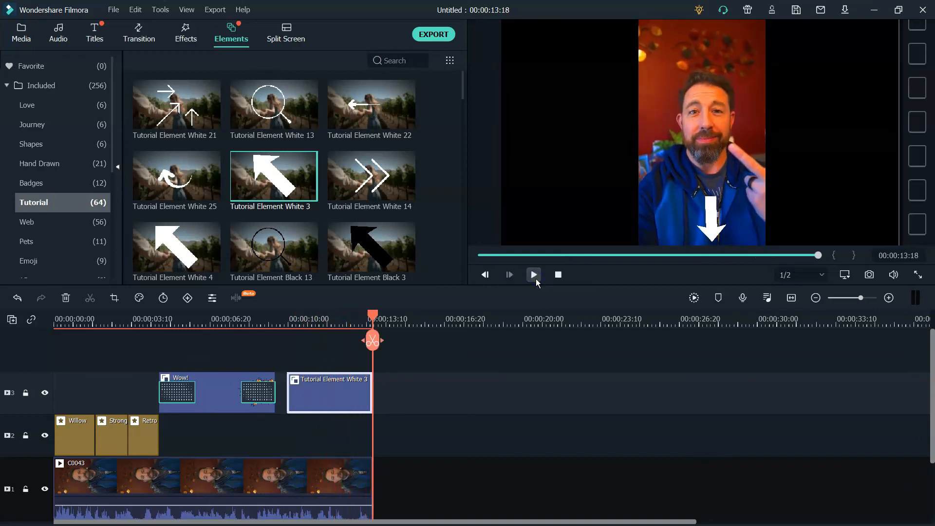
{"action": "left_click", "coordinate": [379, 319]}
{"action": "left_click_drag", "start_coordinate": [379, 319], "coordinate": [297, 320]}
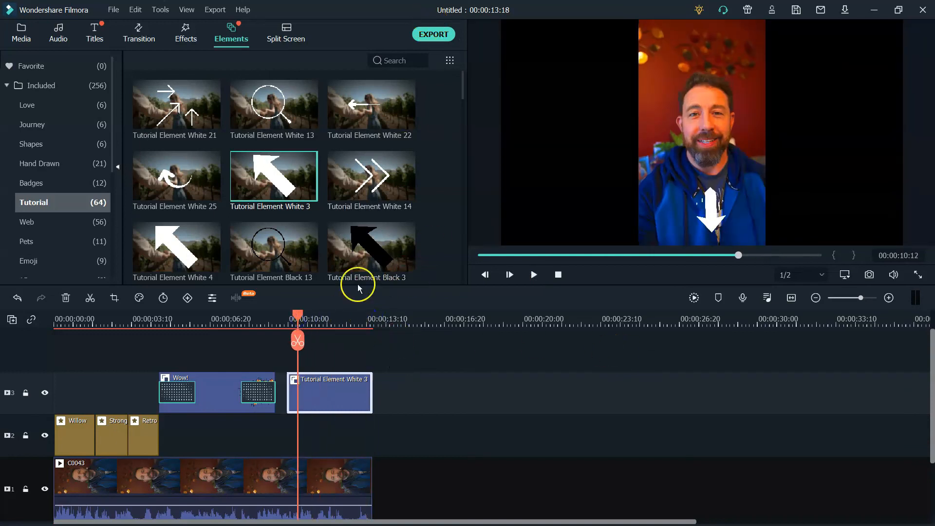
Return the playhead to the start of the timeline and bring up the effects library.
{"action": "left_click_drag", "start_coordinate": [296, 315], "coordinate": [15, 326]}
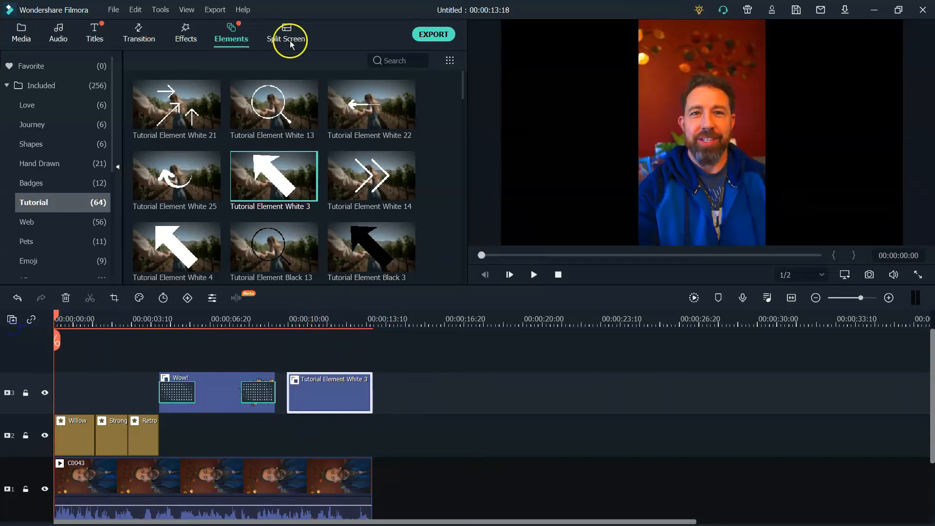
{"action": "left_click", "coordinate": [192, 37]}
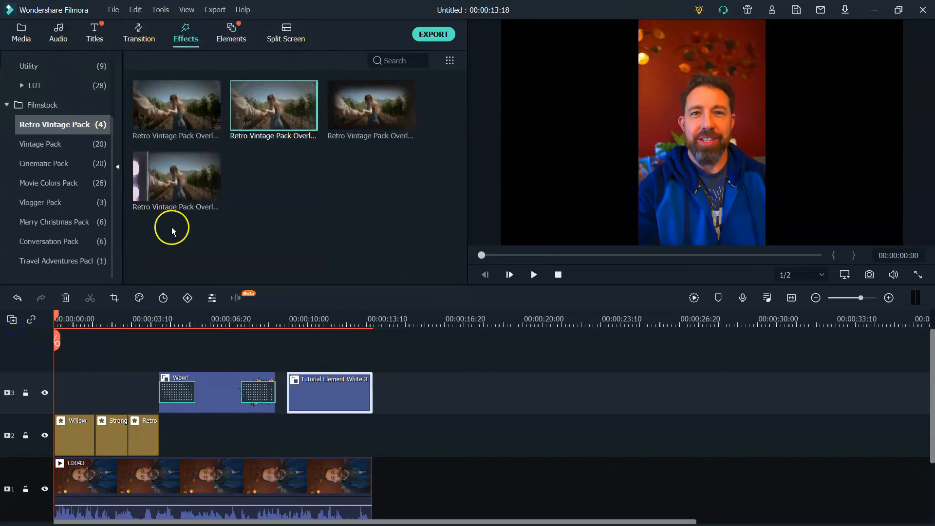
Examine the local MP4 export settings, including the video and audio bit rate options, and close them without exporting.
{"action": "left_click", "coordinate": [429, 35]}
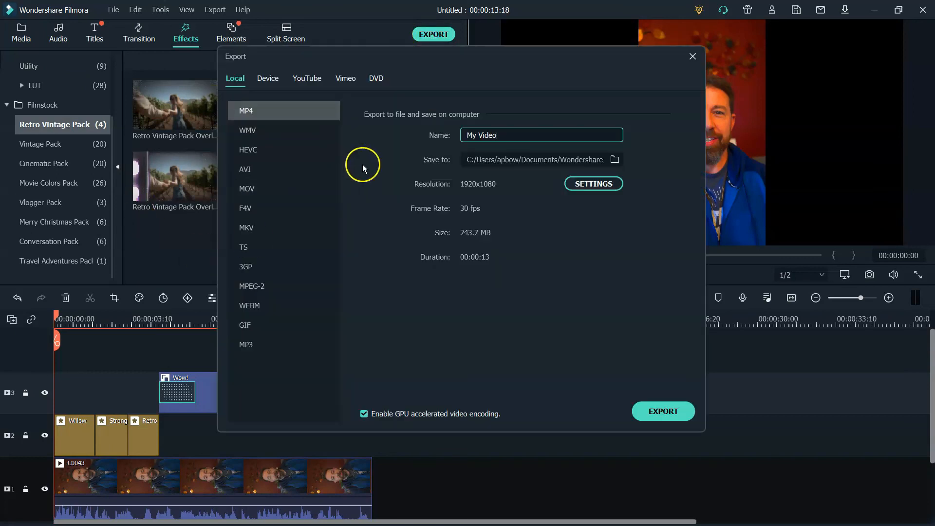
{"action": "left_click", "coordinate": [585, 190]}
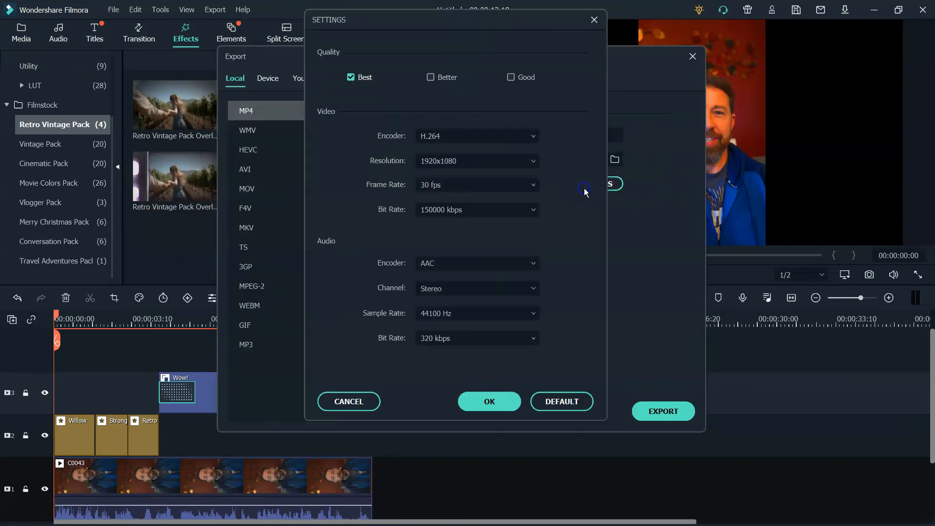
{"action": "left_click", "coordinate": [475, 213]}
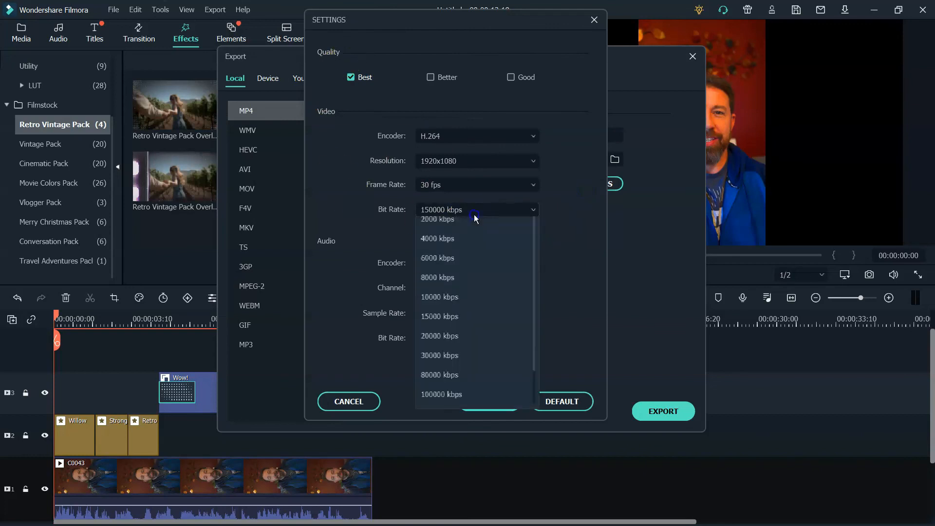
{"action": "left_click", "coordinate": [468, 411]}
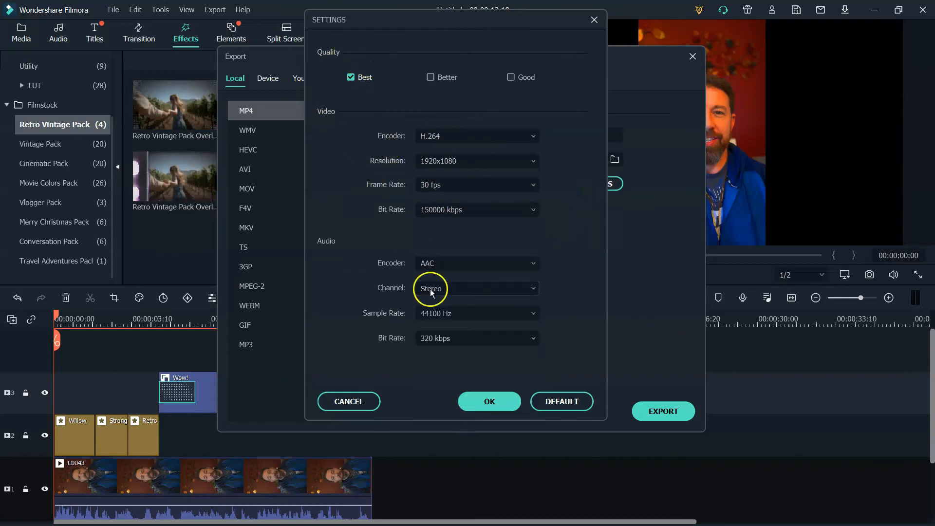
{"action": "left_click", "coordinate": [457, 342]}
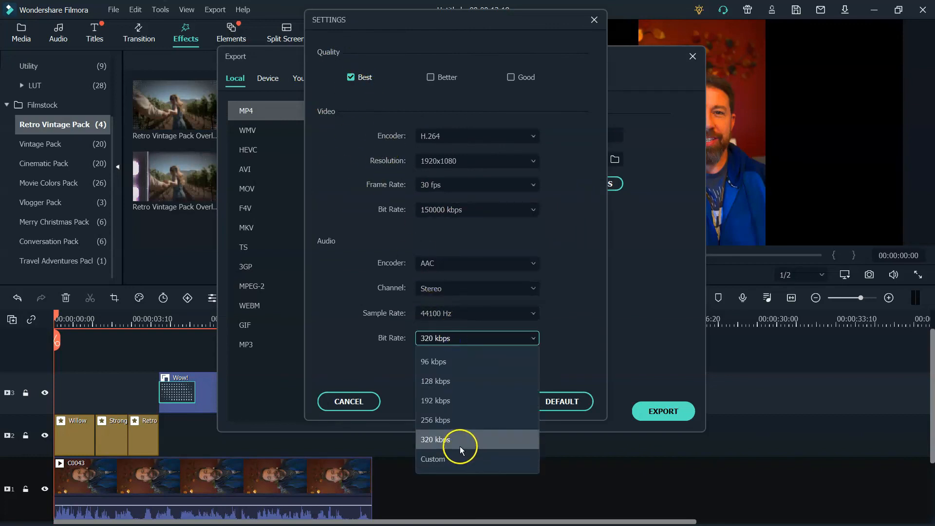
{"action": "left_click", "coordinate": [459, 446]}
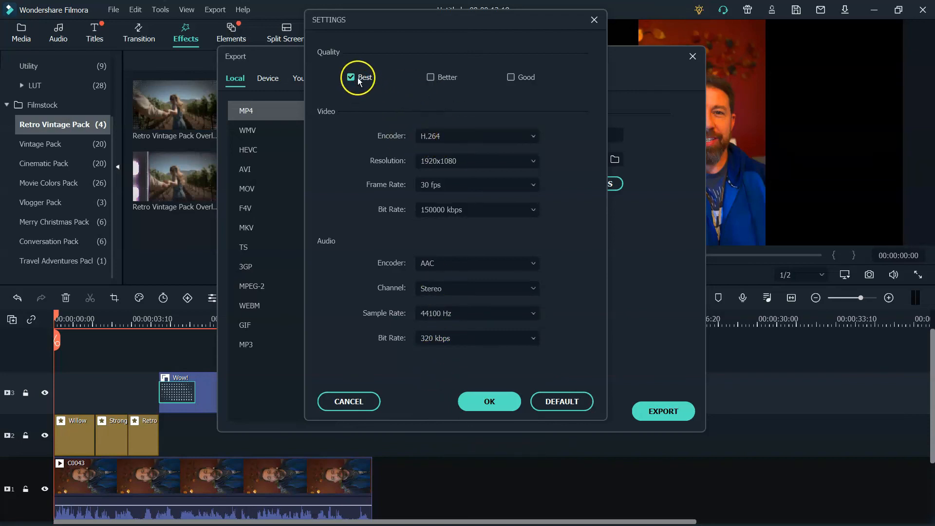
{"action": "left_click", "coordinate": [594, 20]}
{"action": "left_click", "coordinate": [692, 56]}
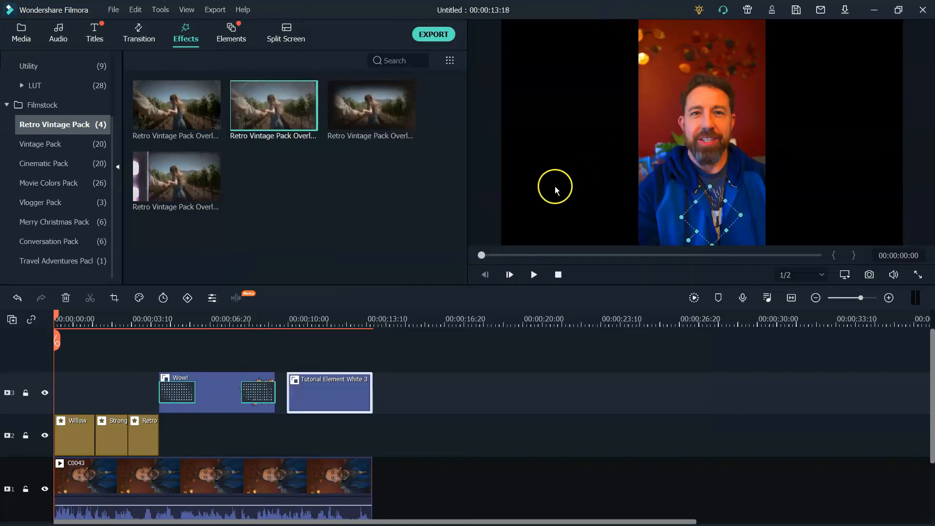